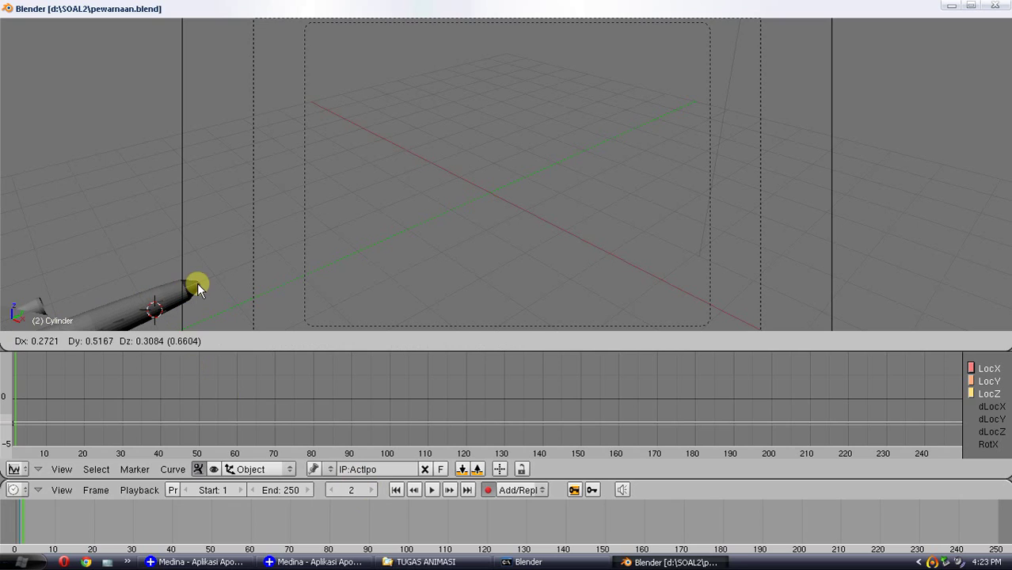
# Step: Move the airplane slightly up and to the right at frames 2 and 3, starting its flight into the camera view
pyautogui.click(202, 280)
pyautogui.click(372, 490)
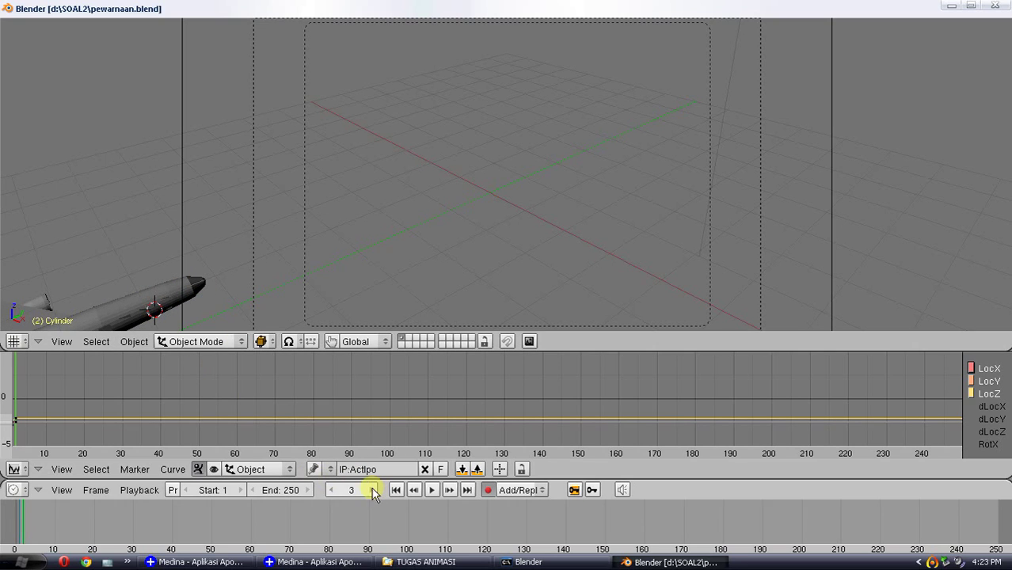
pyautogui.press('g')
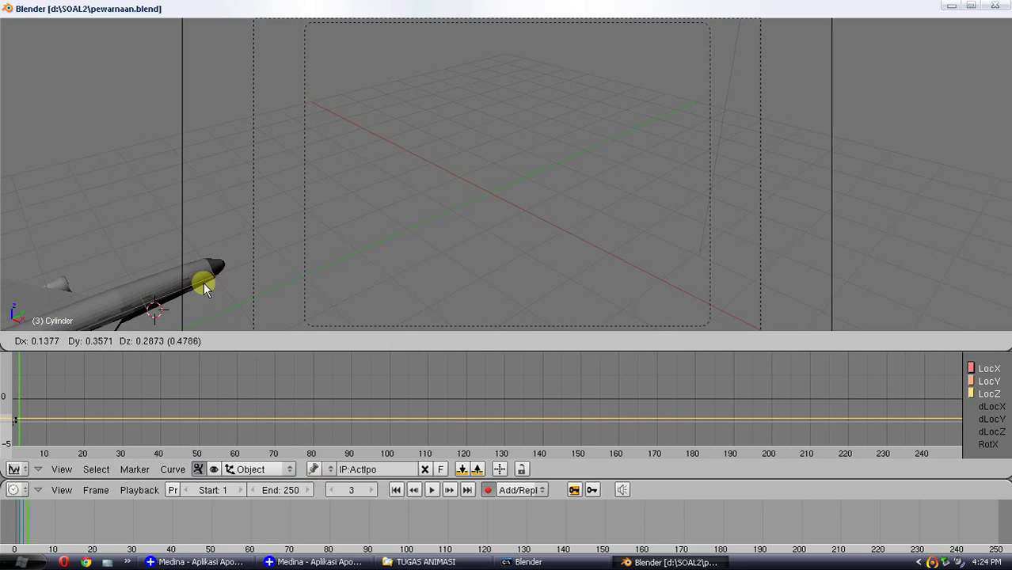
pyautogui.click(204, 280)
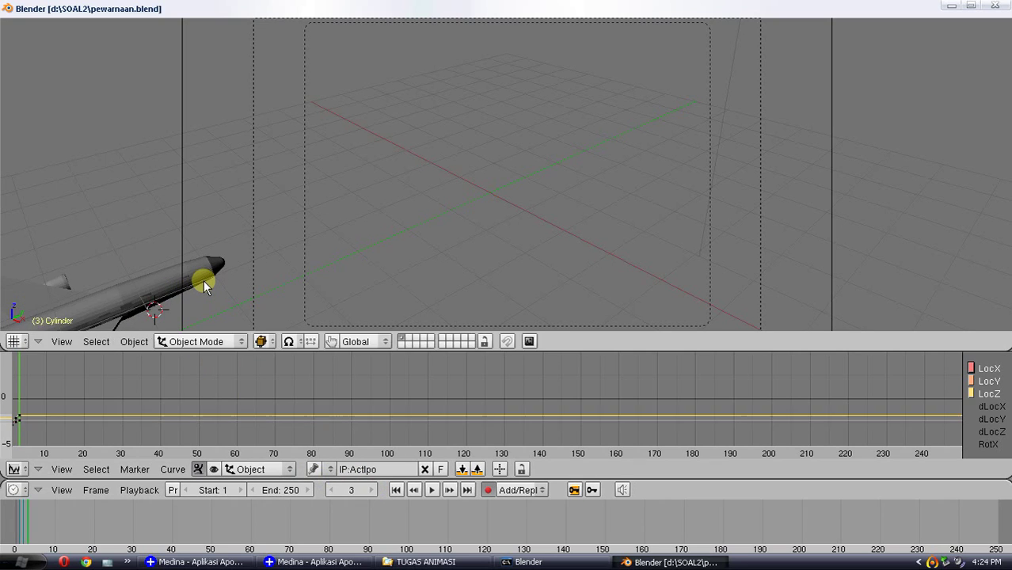
# Step: Advance the airplane at frames 4 and 5 so its nose nears the left edge of the inner dashed camera border
pyautogui.click(372, 490)
pyautogui.press('g')
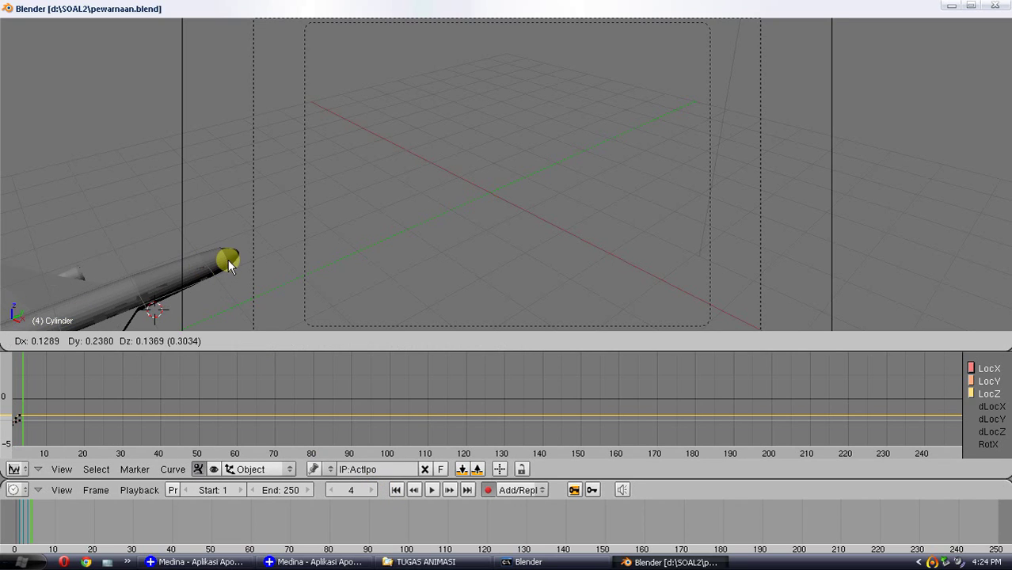
pyautogui.click(235, 254)
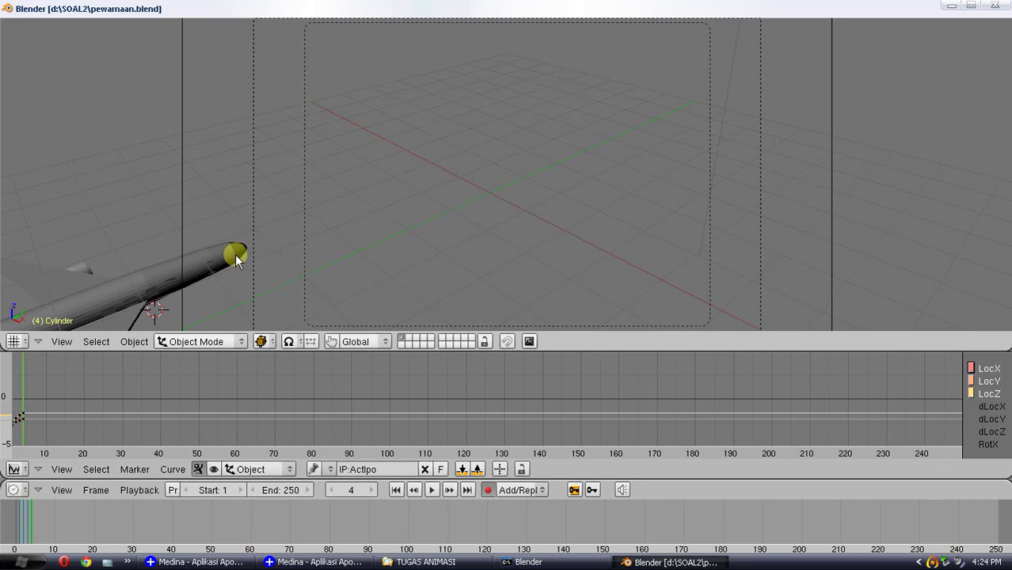
pyautogui.click(372, 490)
pyautogui.press('g')
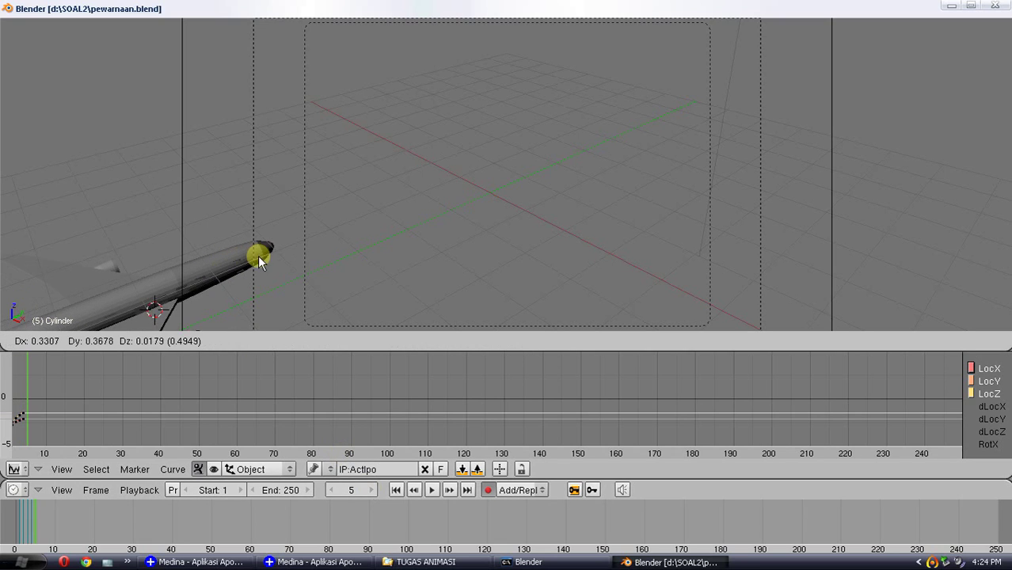
pyautogui.click(281, 256)
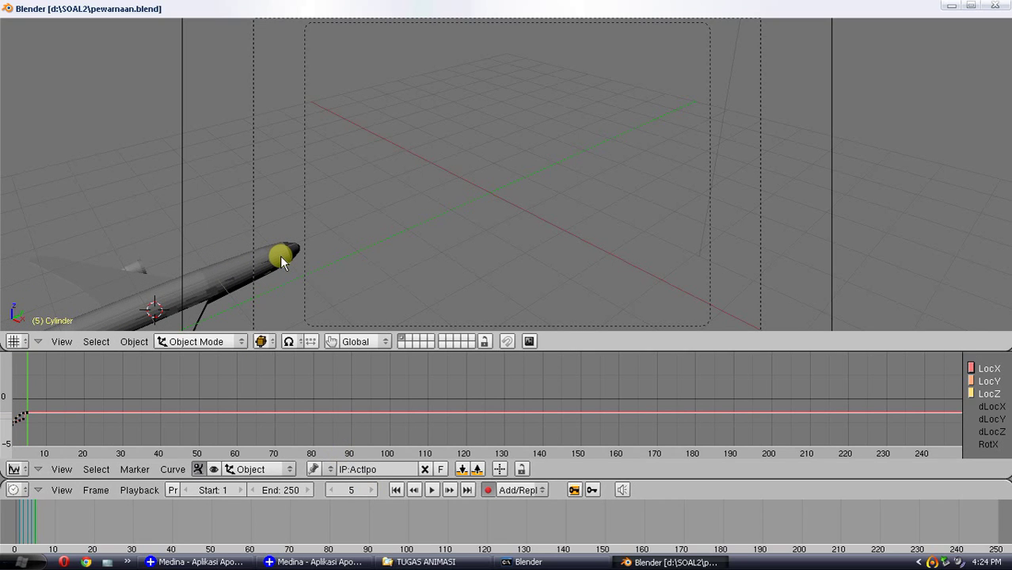
# Step: Move the airplane up and to the right at frames 6 and 7, bringing its nose inside the inner dashed camera border
pyautogui.click(371, 489)
pyautogui.press('g')
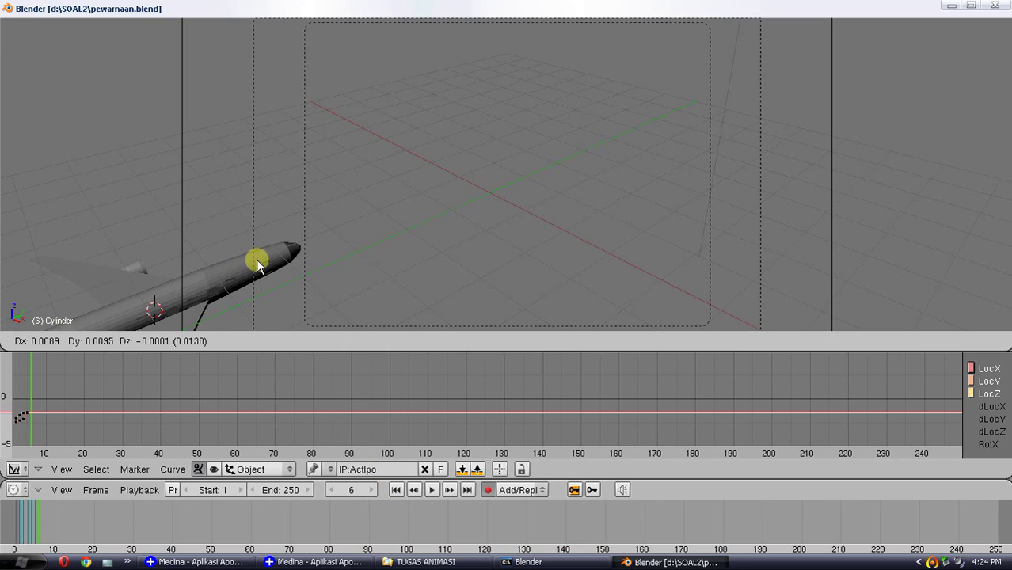
pyautogui.click(293, 222)
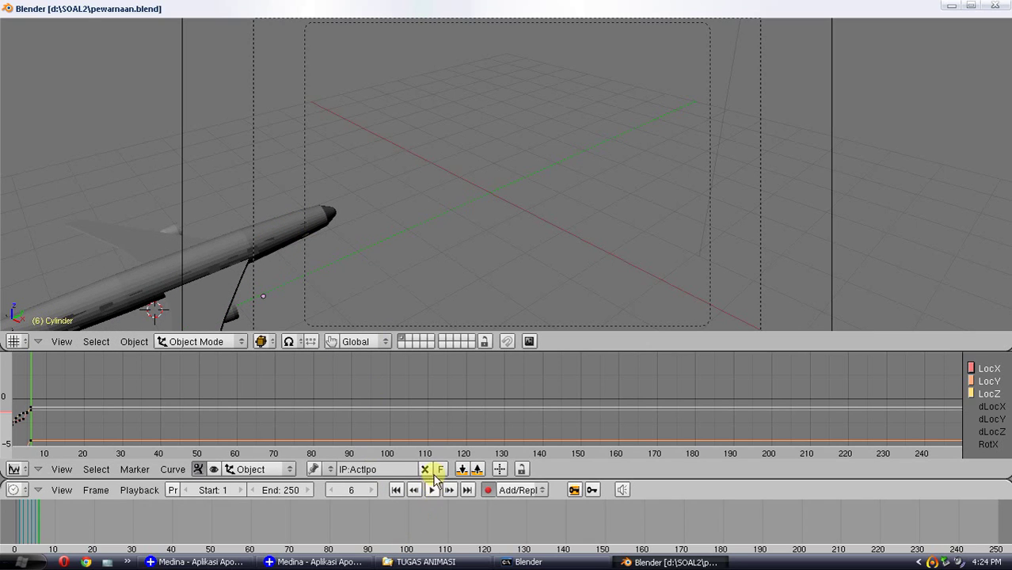
pyautogui.click(371, 490)
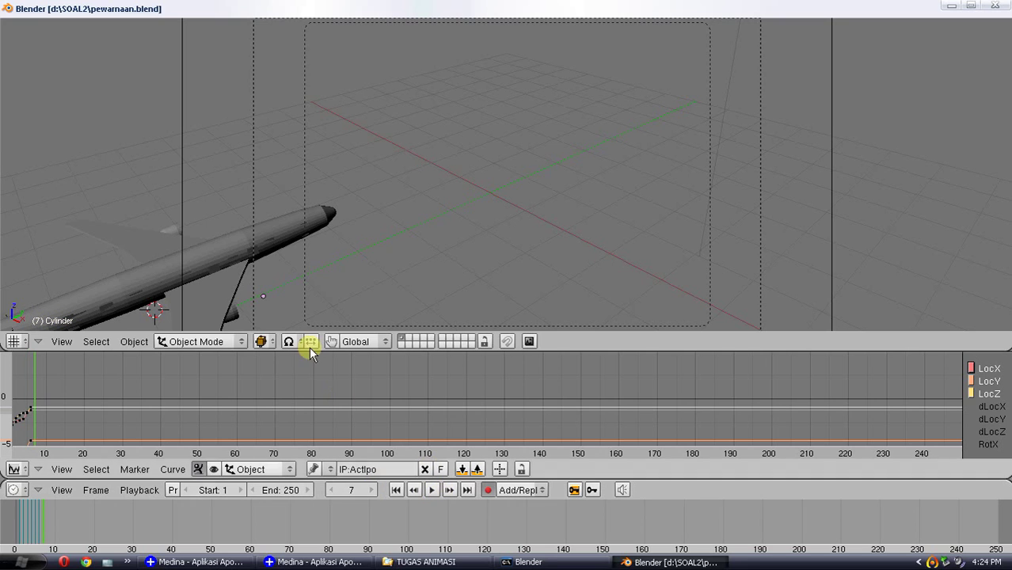
pyautogui.click(288, 230)
pyautogui.press('g')
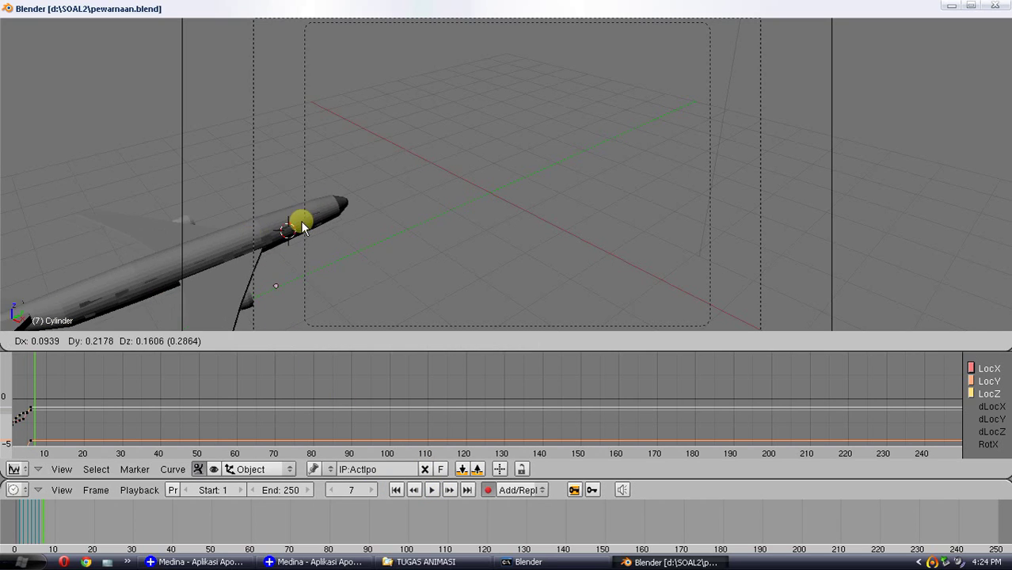
pyautogui.click(333, 204)
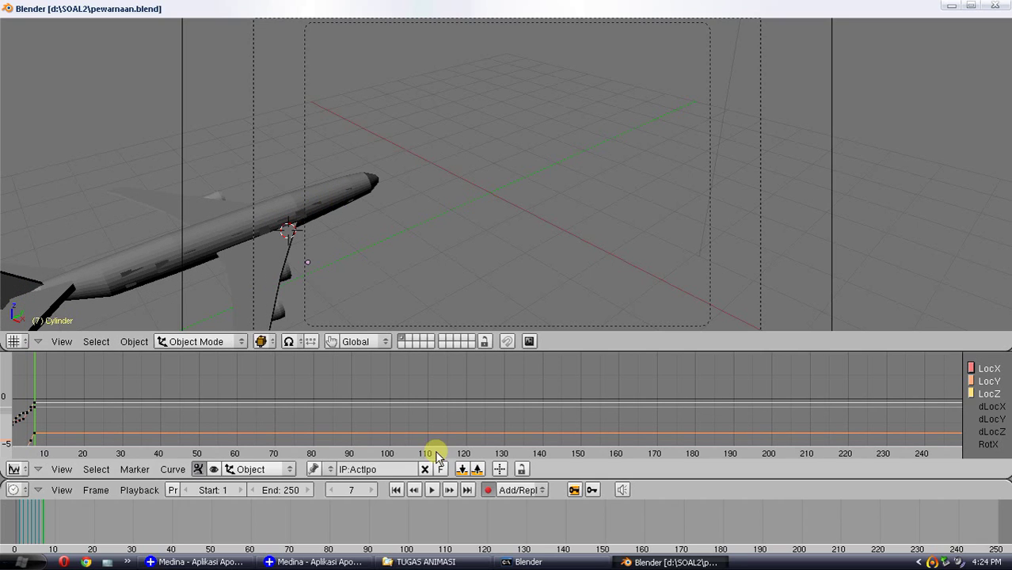
# Step: Move the airplane rightward at frames 8 and 9 until its nose passes the grid's center, dipping slightly at frame 9
pyautogui.click(372, 490)
pyautogui.press('g')
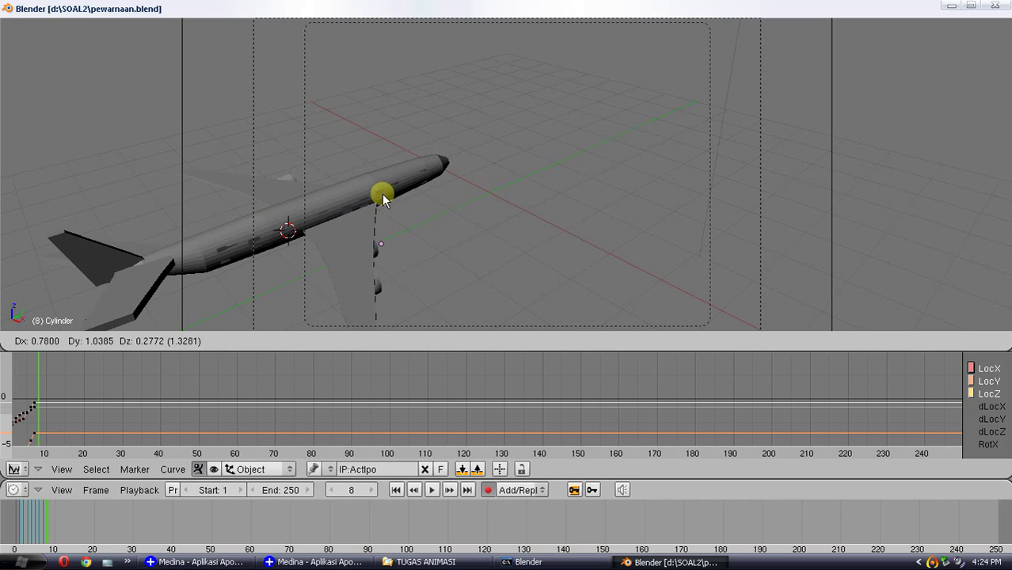
pyautogui.click(381, 193)
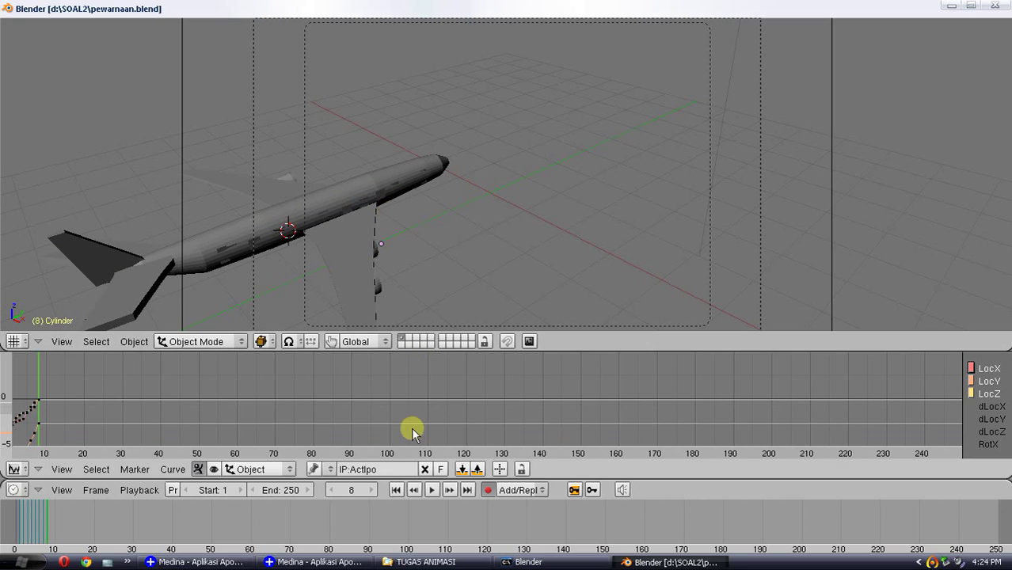
pyautogui.click(371, 490)
pyautogui.press('g')
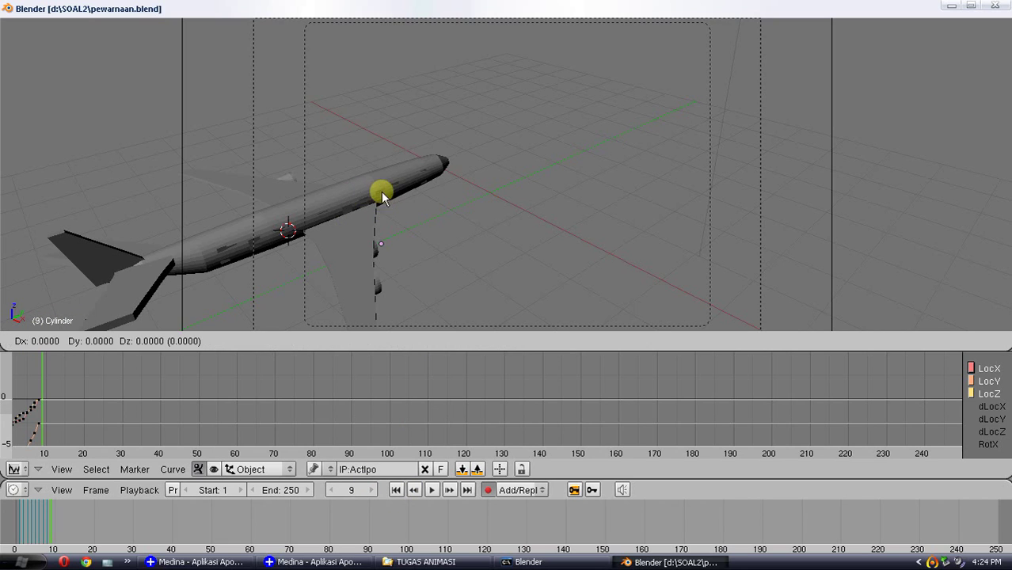
pyautogui.click(446, 204)
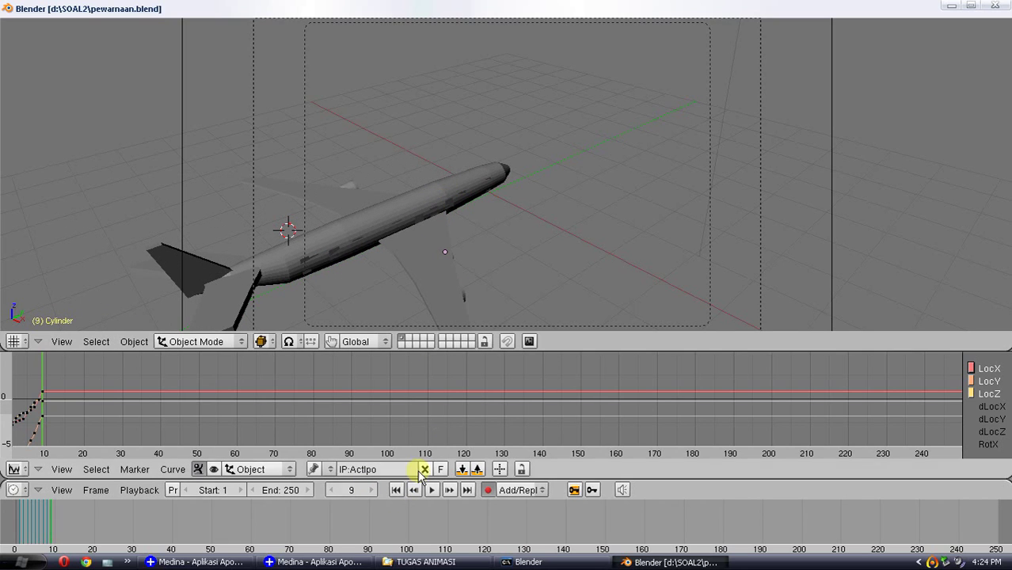
# Step: Raise the airplane and move it right at frame 10, and shift it mostly horizontally right at frame 11
pyautogui.click(372, 490)
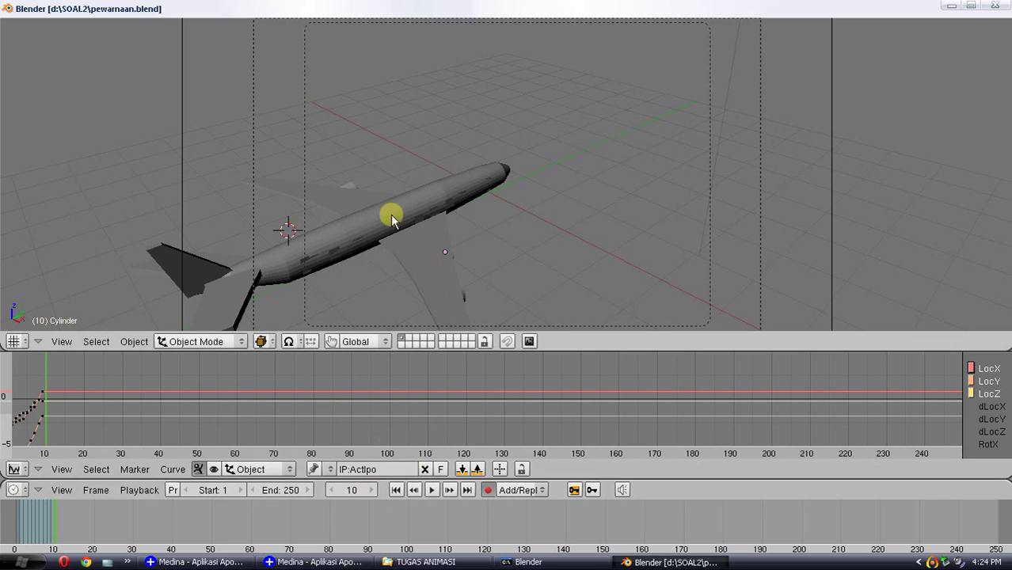
pyautogui.press('g')
pyautogui.click(476, 165)
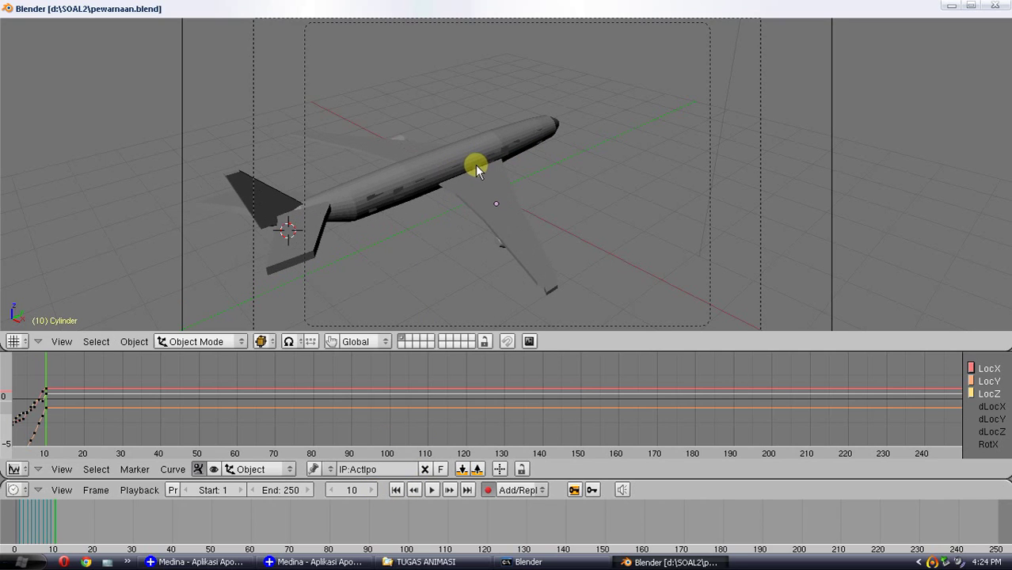
pyautogui.click(373, 490)
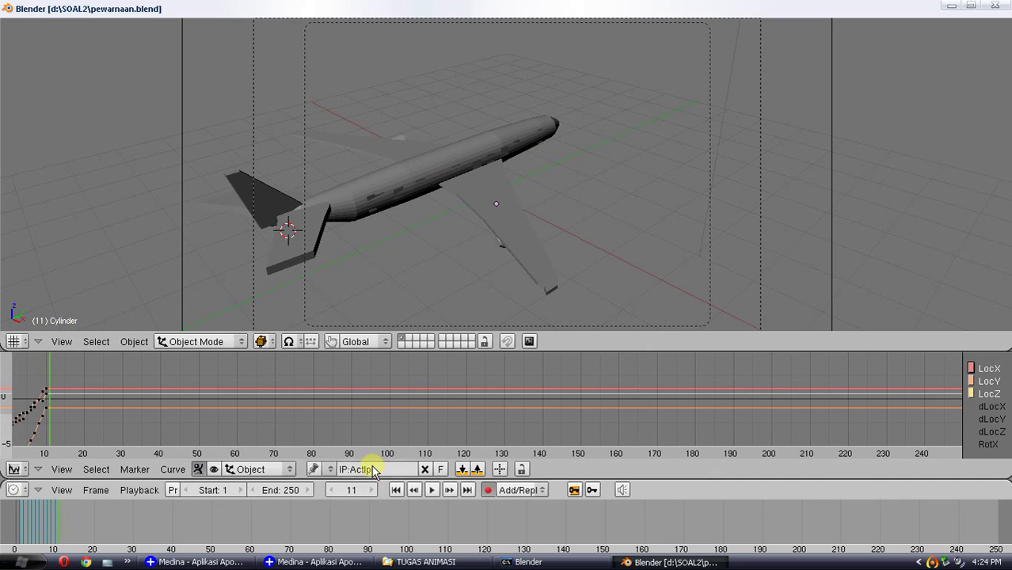
pyautogui.press('g')
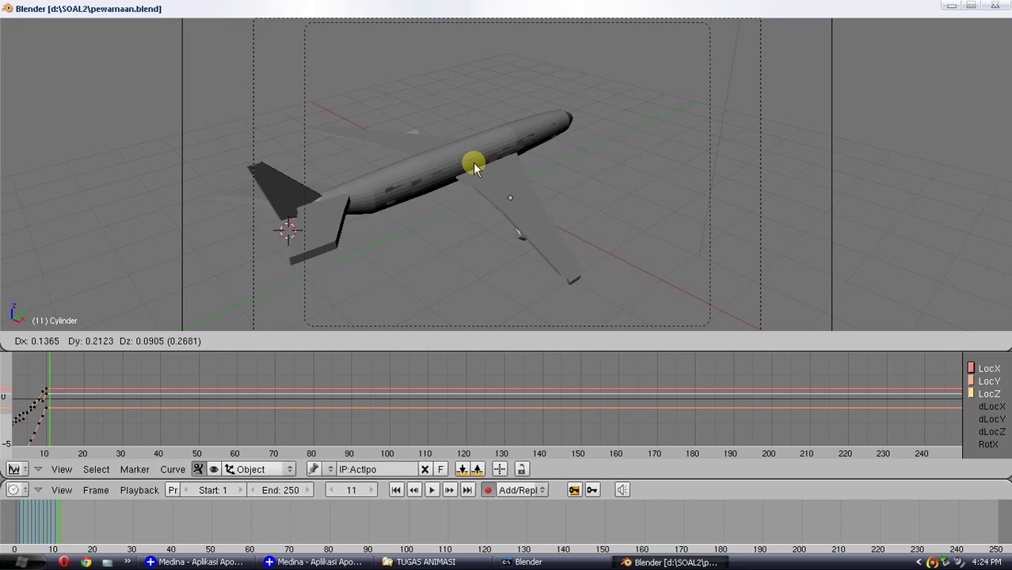
pyautogui.click(523, 163)
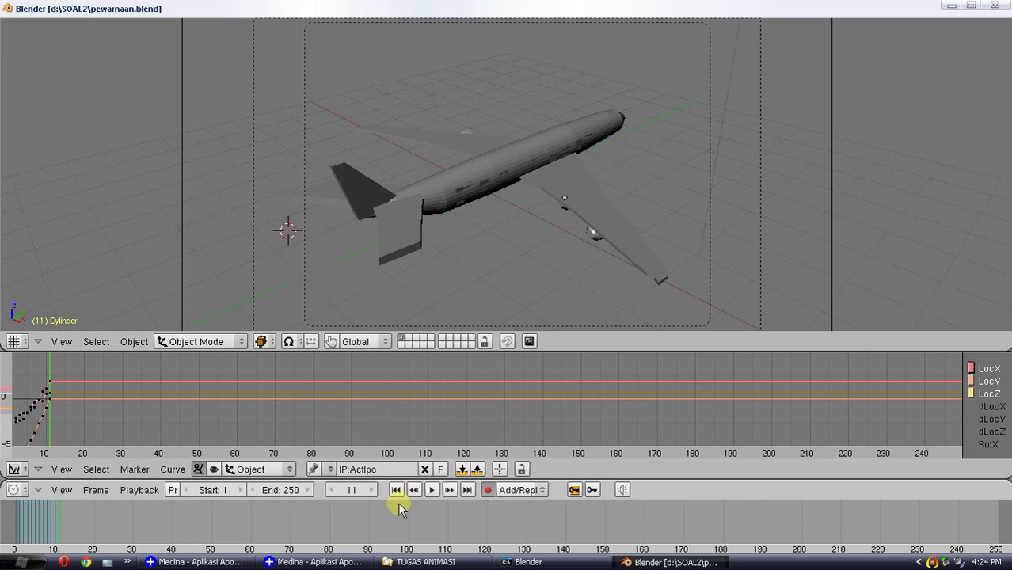
# Step: Move the airplane farther right and upward at frames 12 and 13, bringing its nose near the inner border's right edge
pyautogui.click(373, 491)
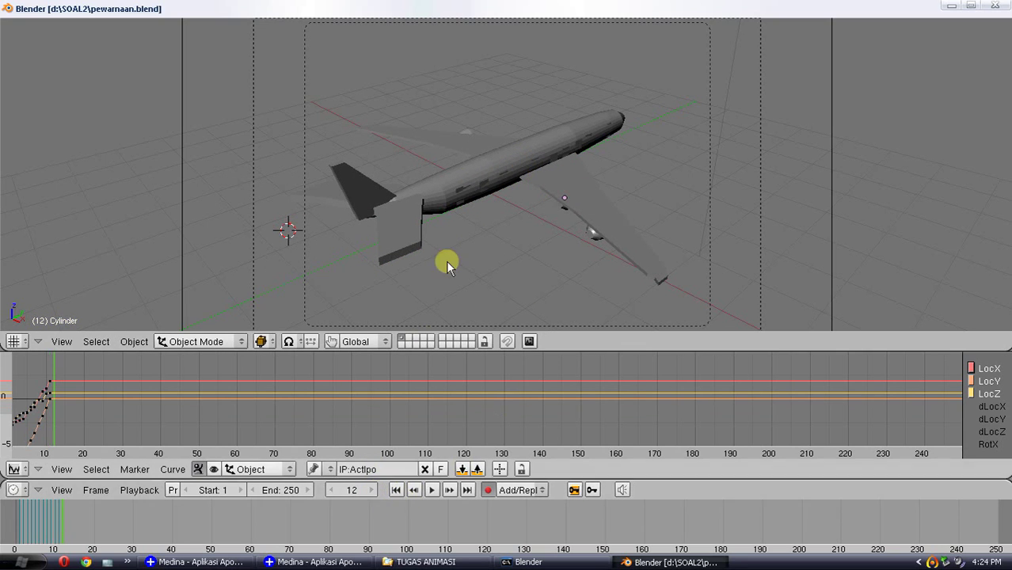
pyautogui.press('g')
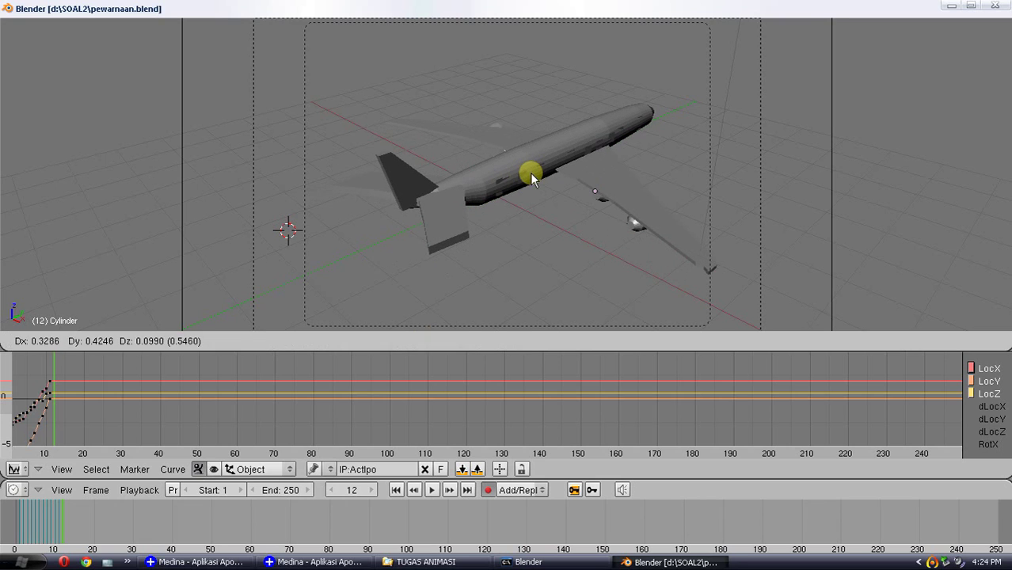
pyautogui.click(535, 176)
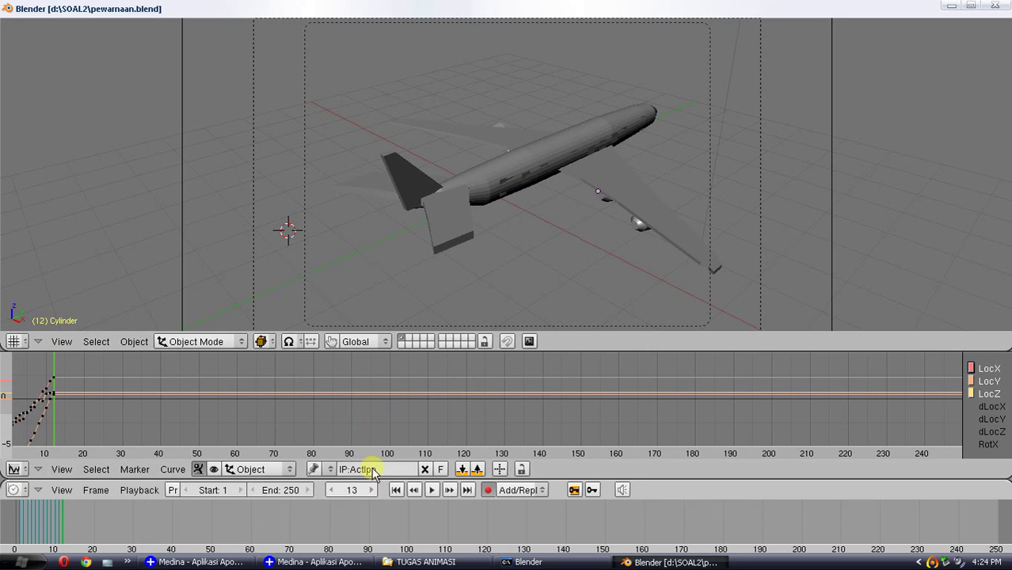
pyautogui.click(373, 490)
pyautogui.press('g')
pyautogui.click(542, 158)
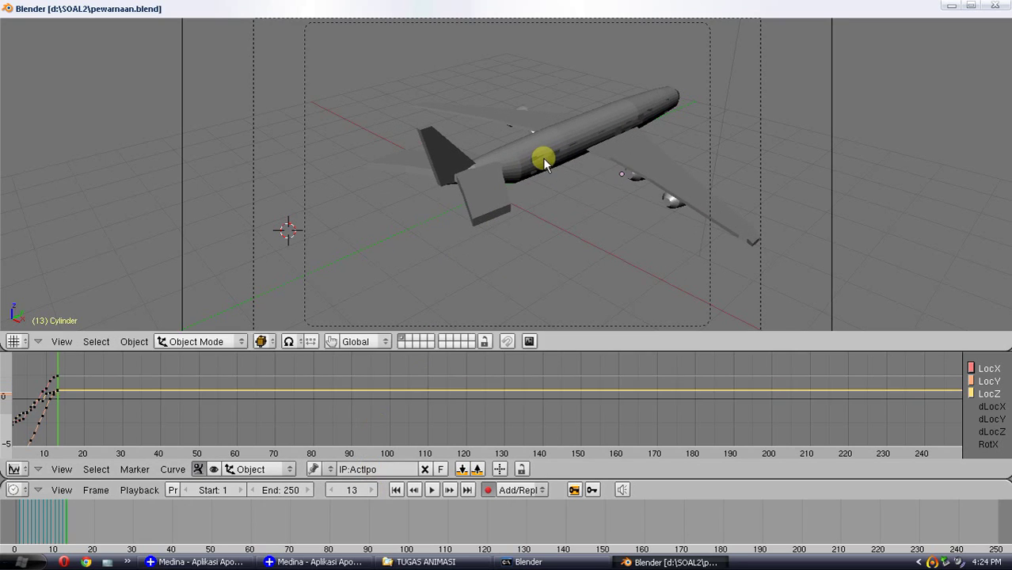
# Step: Shift the airplane right and slightly down at frame 14, and carry its nose past the inner dashed border at frame 15
pyautogui.click(368, 490)
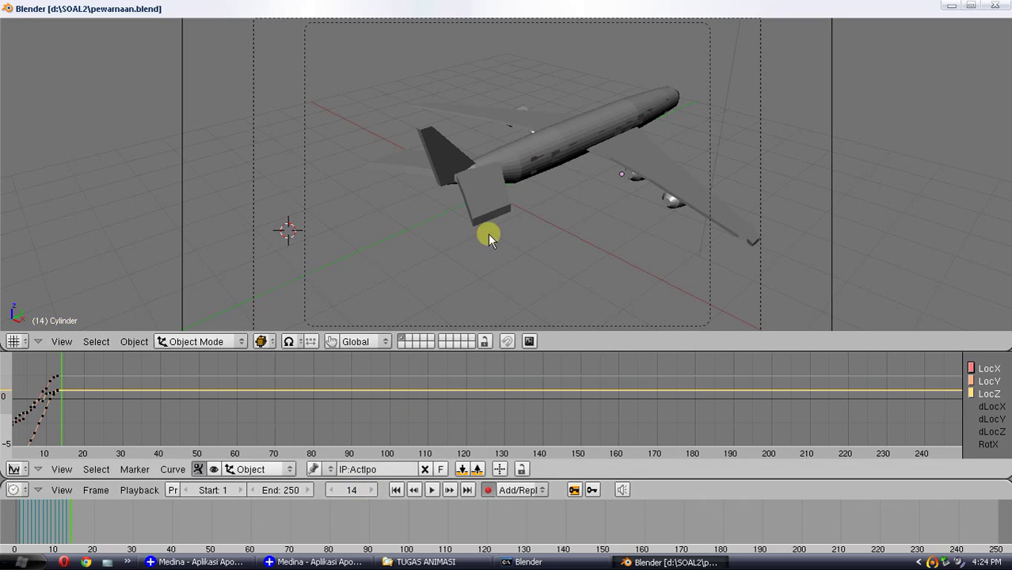
pyautogui.press('g')
pyautogui.click(567, 183)
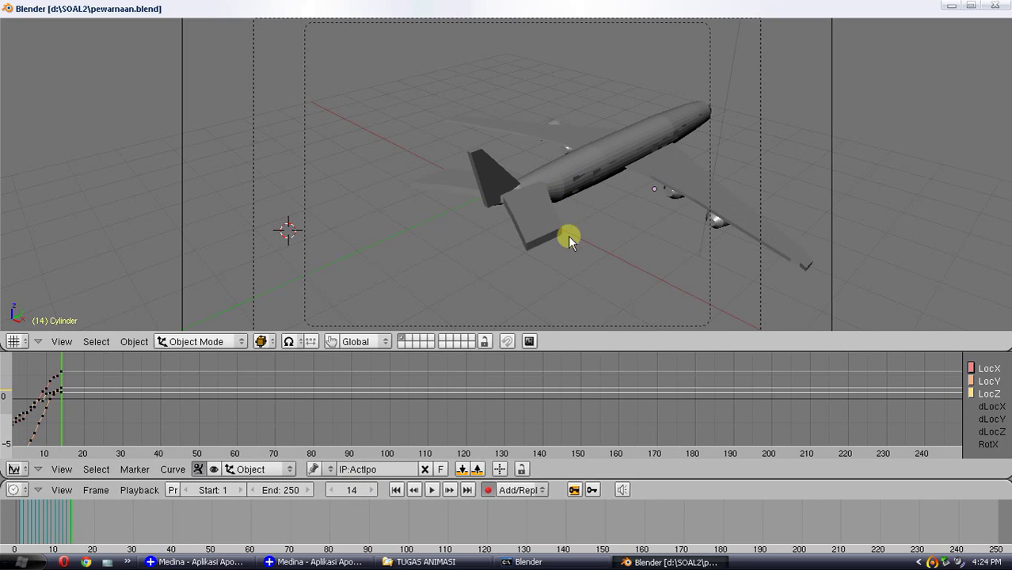
pyautogui.click(373, 491)
pyautogui.press('g')
pyautogui.click(611, 166)
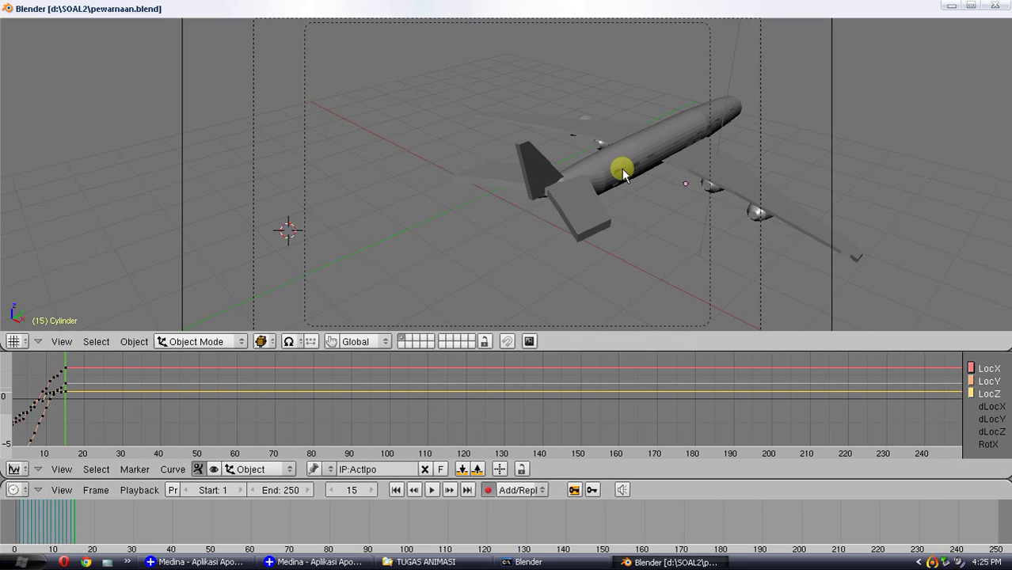
# Step: Move the airplane up and right at frame 16 until its nose passes the outer dashed border, and nudge it onward at frame 17
pyautogui.click(372, 490)
pyautogui.press('g')
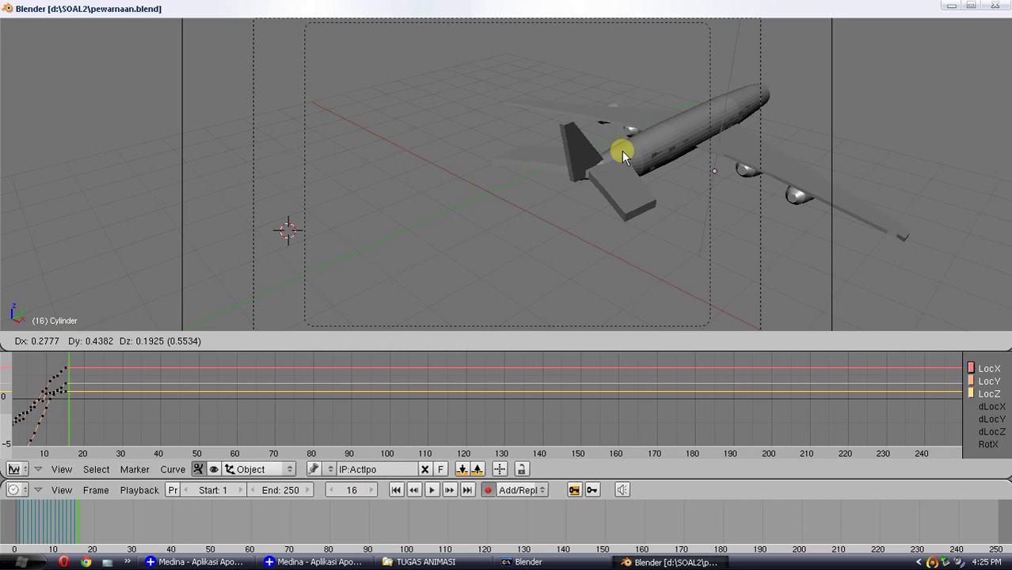
pyautogui.click(622, 150)
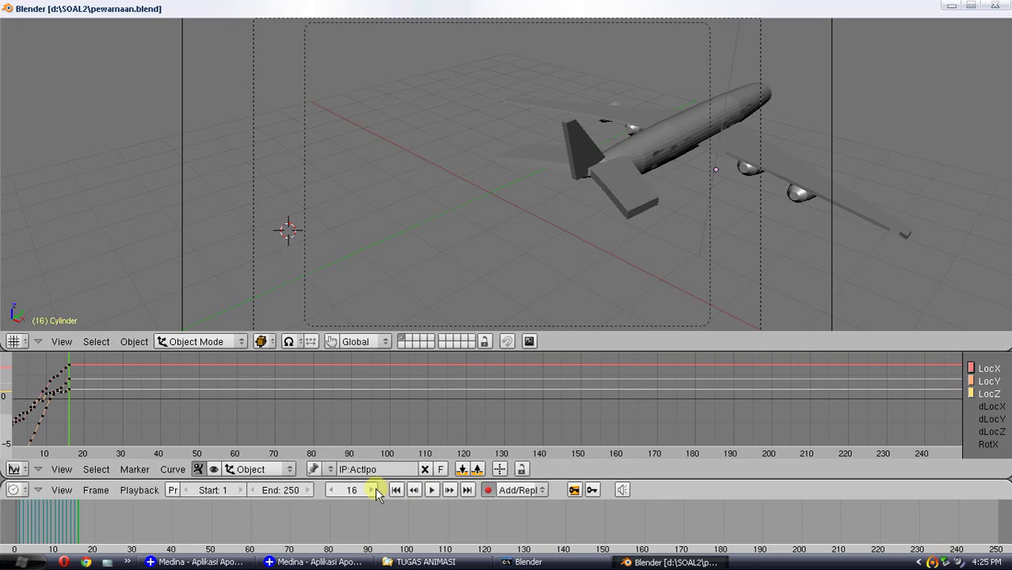
pyautogui.press('g')
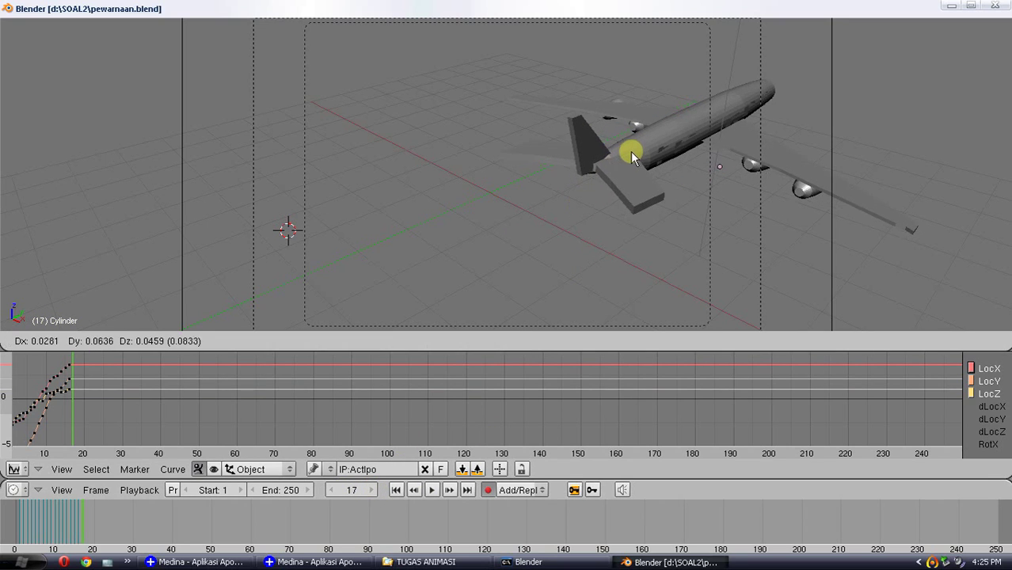
pyautogui.click(635, 147)
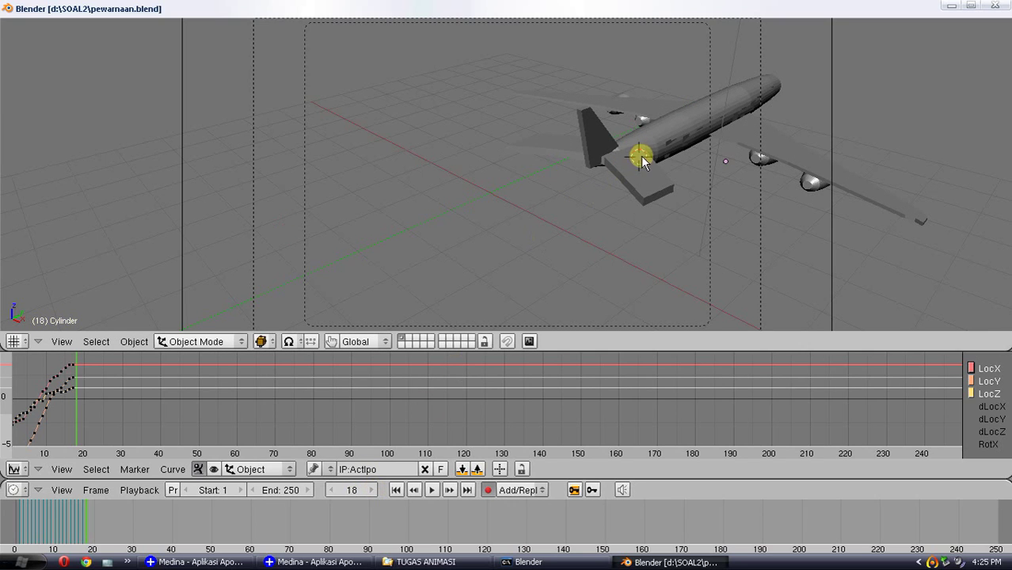
# Step: Continue the airplane's climb to the right at frames 18 and 19, bringing its nose close to the camera frame's solid right edge
pyautogui.press('g')
pyautogui.click(693, 120)
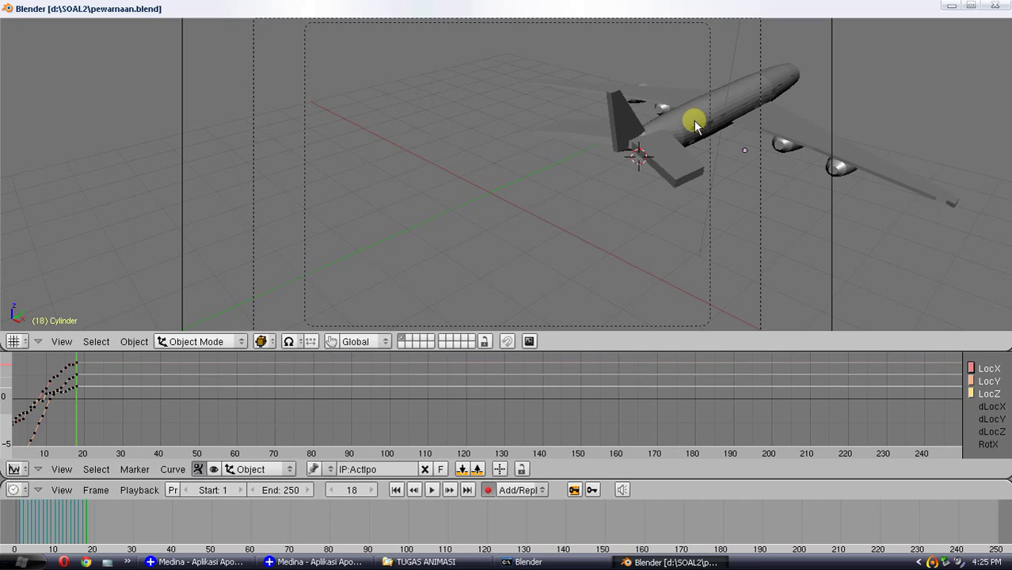
pyautogui.click(376, 489)
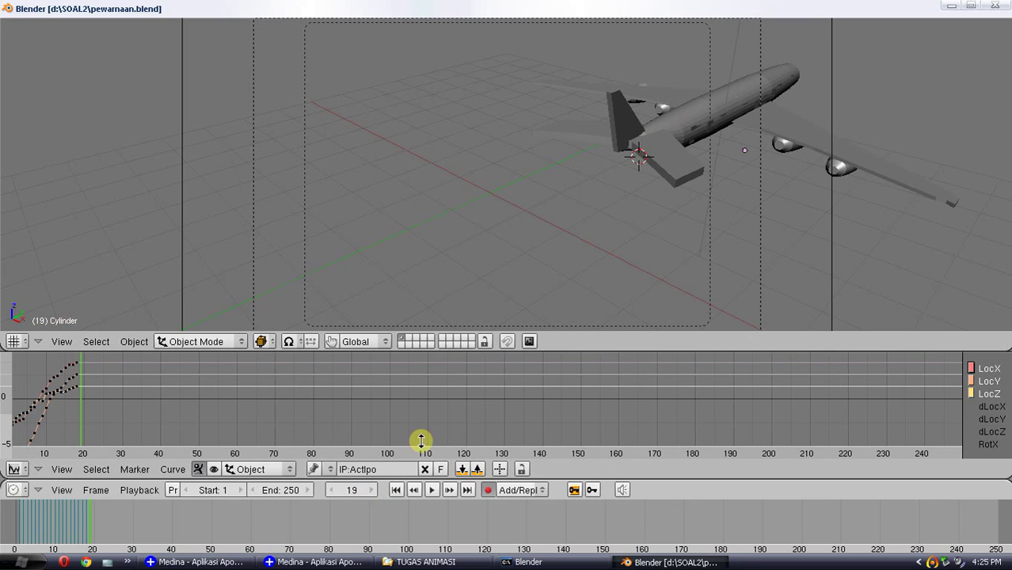
pyautogui.press('g')
pyautogui.click(712, 119)
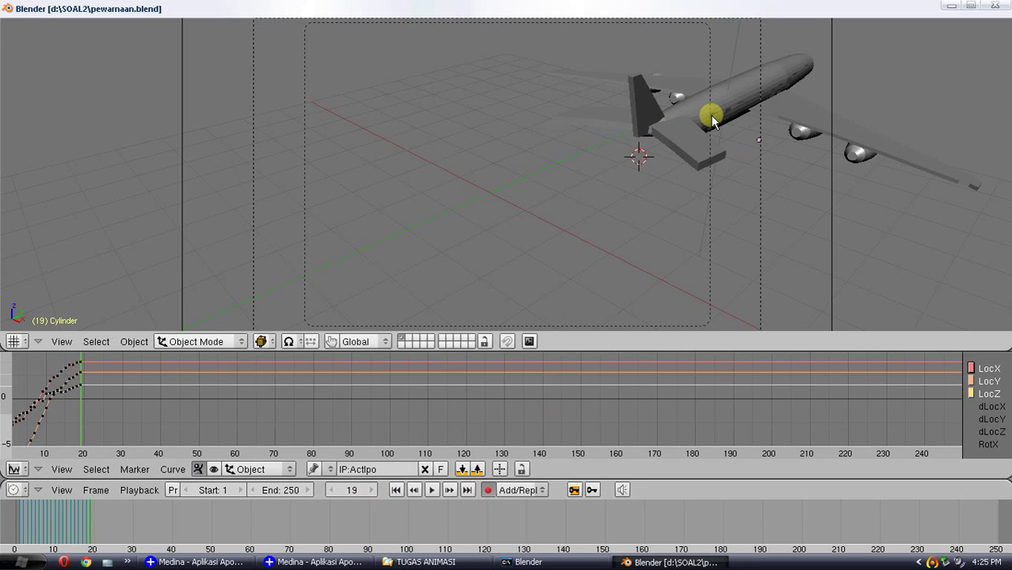
# Step: Nudge the airplane up and right at frames 20 and 21, bringing its nose almost onto the camera frame's solid right edge
pyautogui.press('Right')
pyautogui.press('g')
pyautogui.click(737, 97)
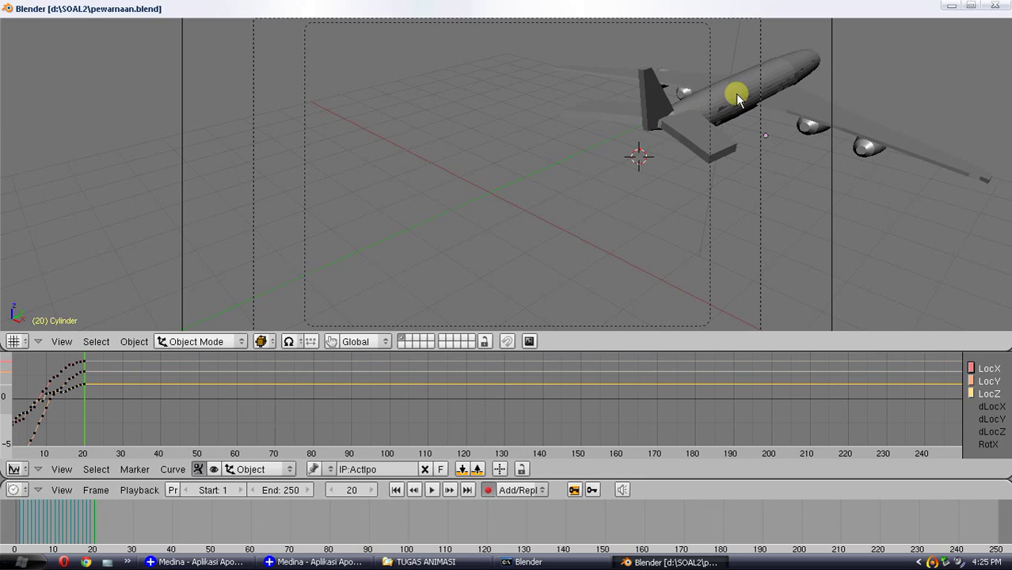
pyautogui.press('g')
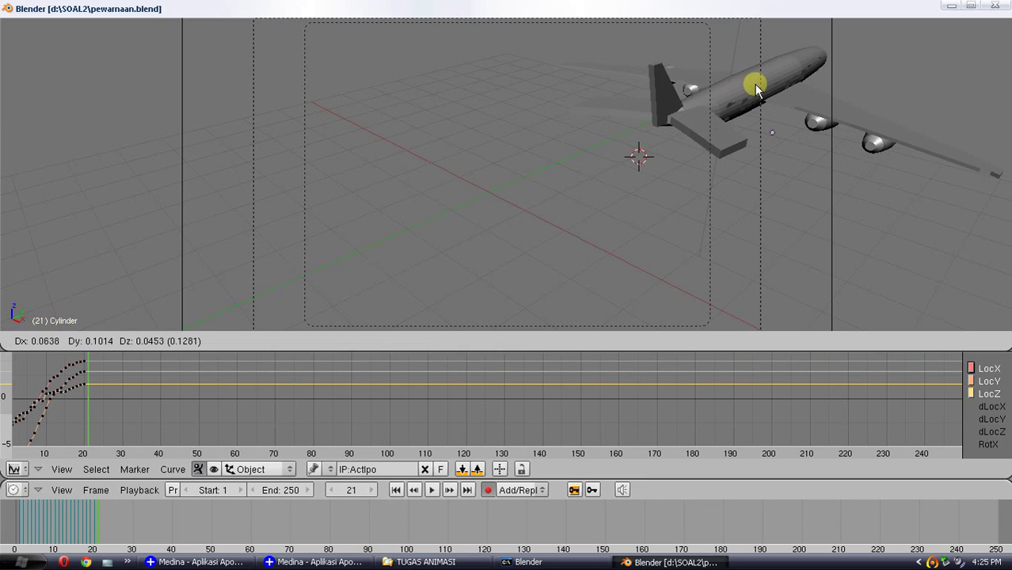
pyautogui.click(755, 84)
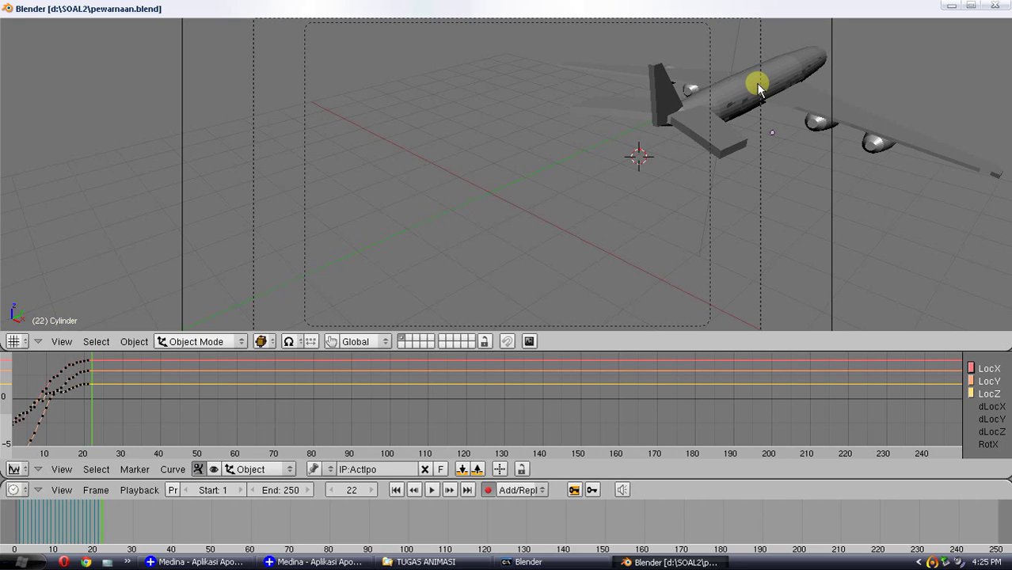
# Step: Move the airplane slightly right at frames 22 and 23 until its nose crosses the camera frame's solid right edge
pyautogui.press('g')
pyautogui.click(768, 83)
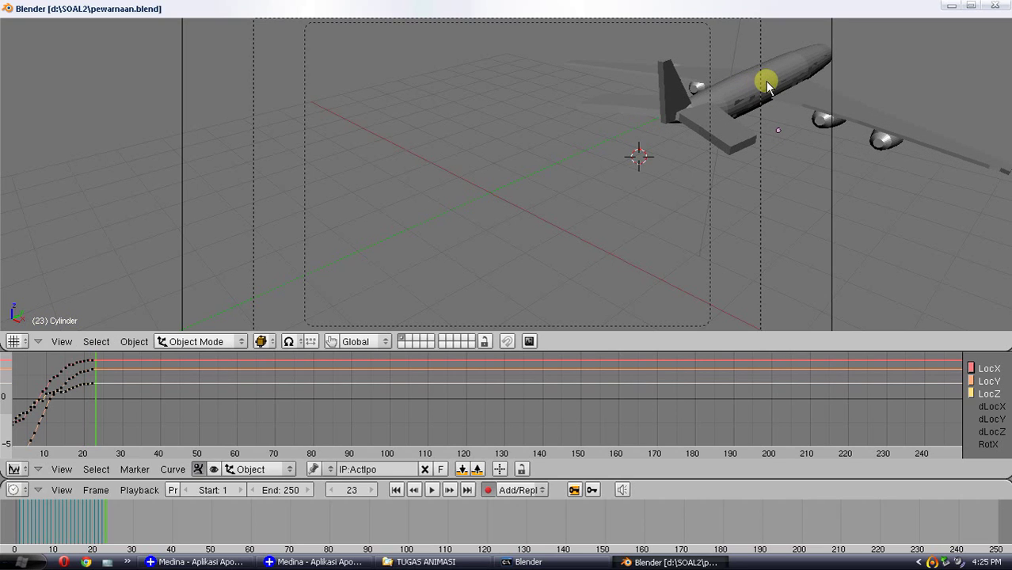
pyautogui.press('g')
pyautogui.click(783, 78)
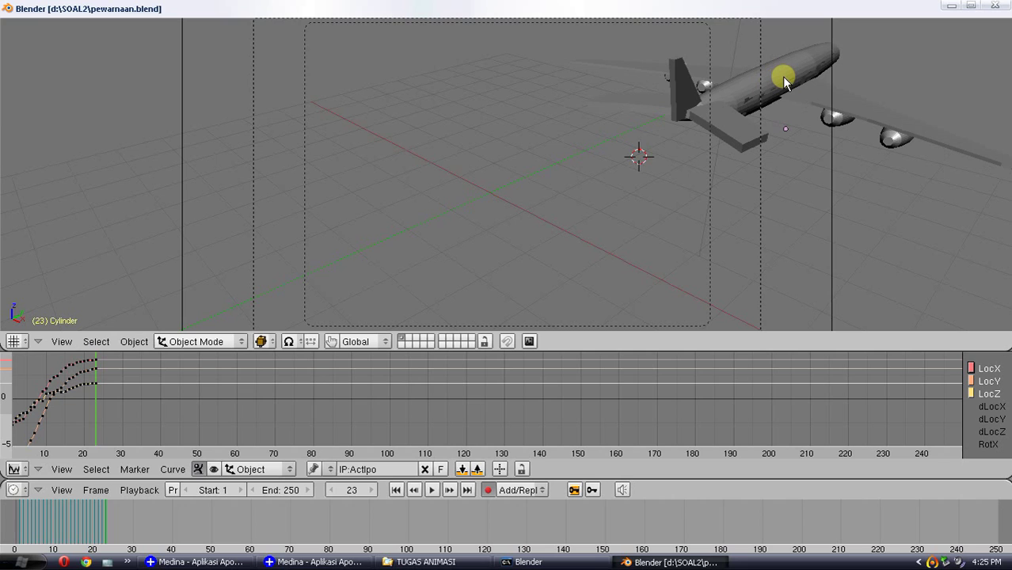
pyautogui.click(789, 77)
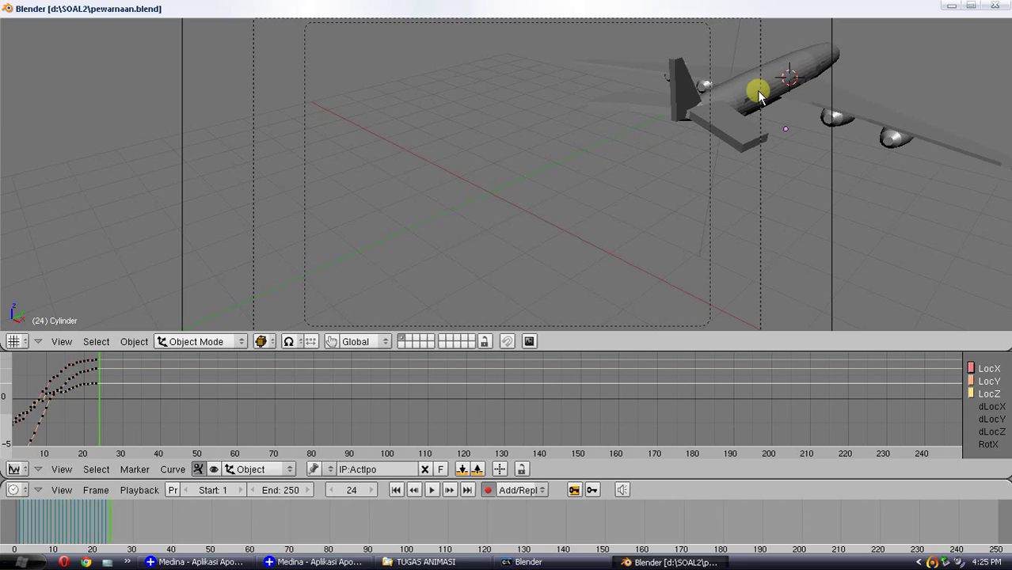
# Step: Shift the airplane level to the right at frames 24 and 26, carrying its nose farther past the camera frame's edge
pyautogui.click(778, 82)
pyautogui.press('g')
pyautogui.click(809, 79)
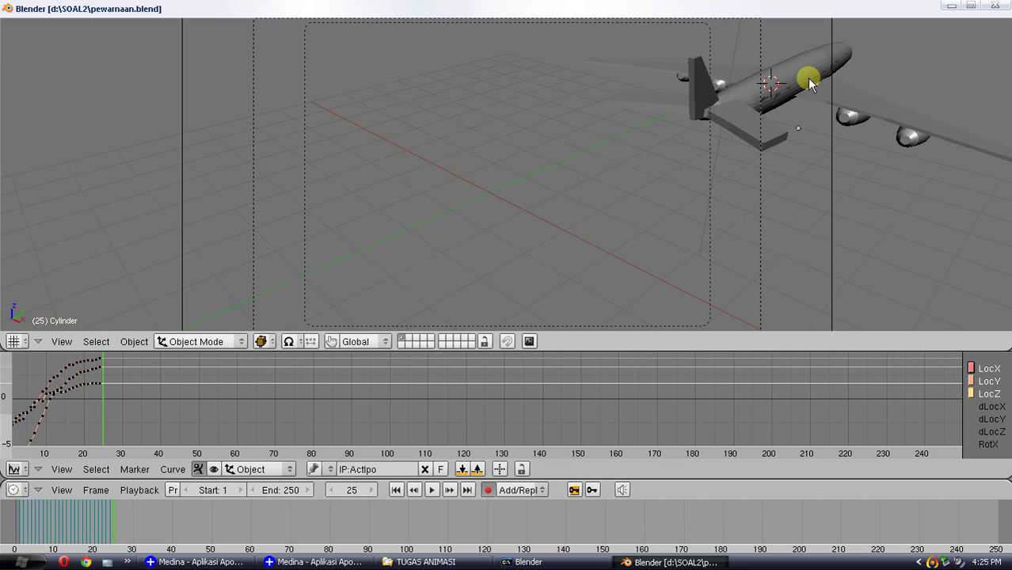
pyautogui.click(813, 77)
pyautogui.press('Right')
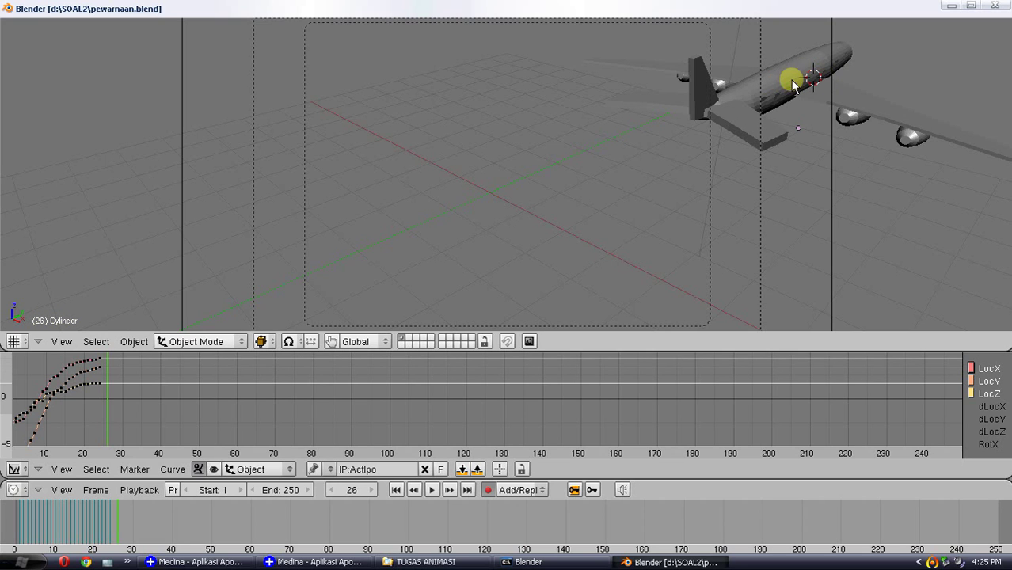
pyautogui.press('g')
pyautogui.click(820, 79)
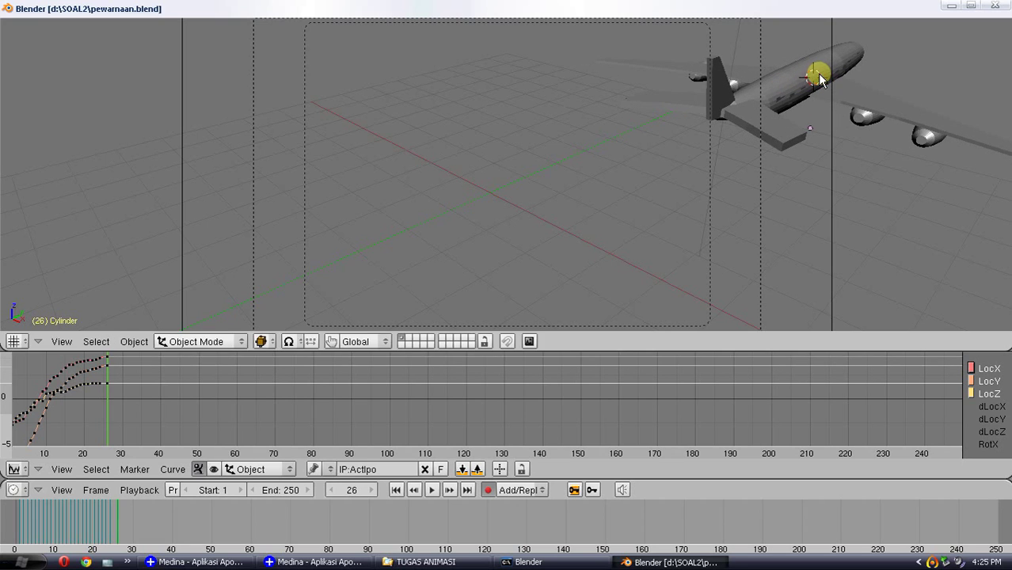
# Step: Move the airplane up and right at frames 27 and 28, bringing its tail fin near the outer dashed border
pyautogui.click(789, 80)
pyautogui.press('Right')
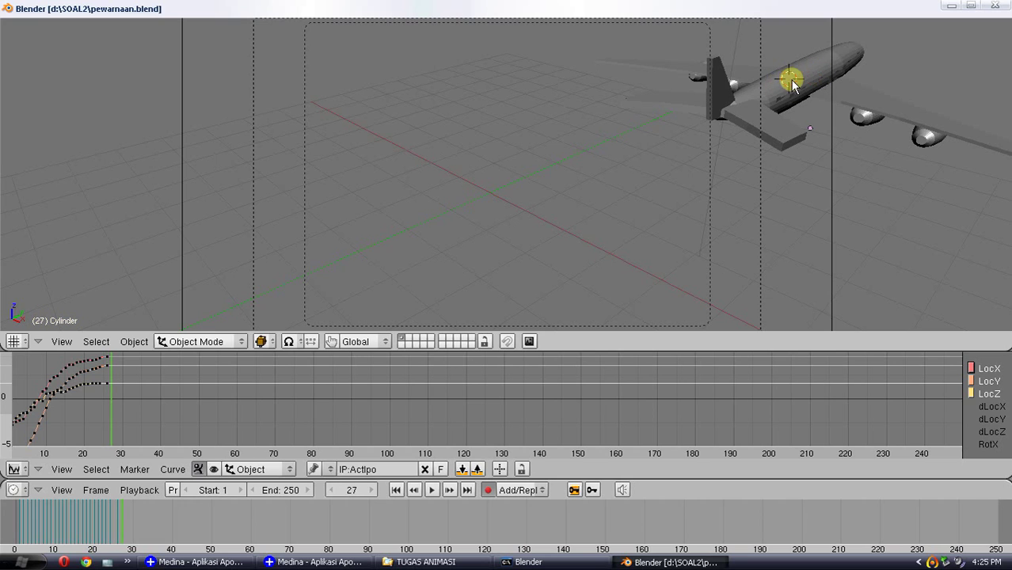
pyautogui.press('g')
pyautogui.click(802, 71)
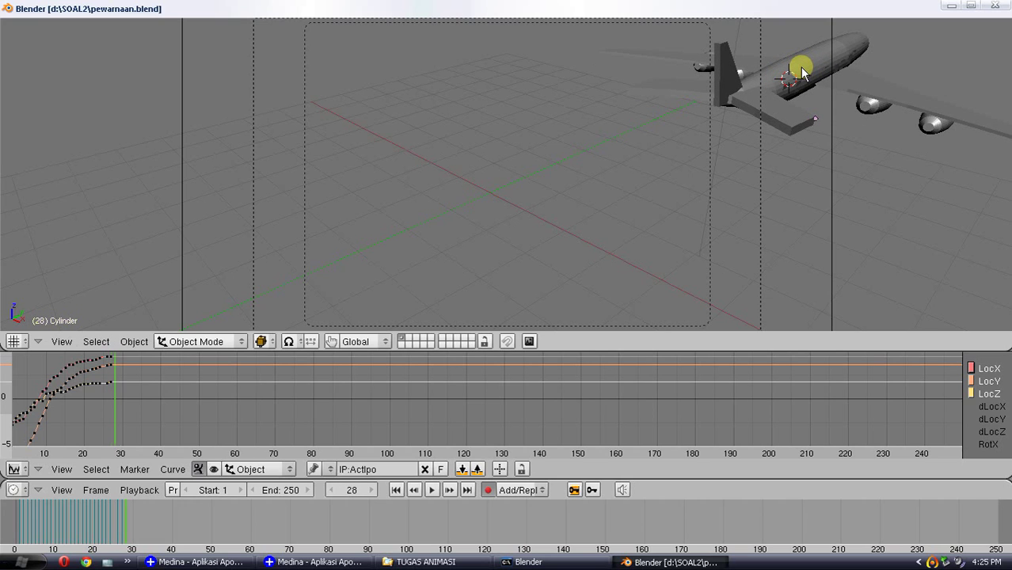
pyautogui.press('g')
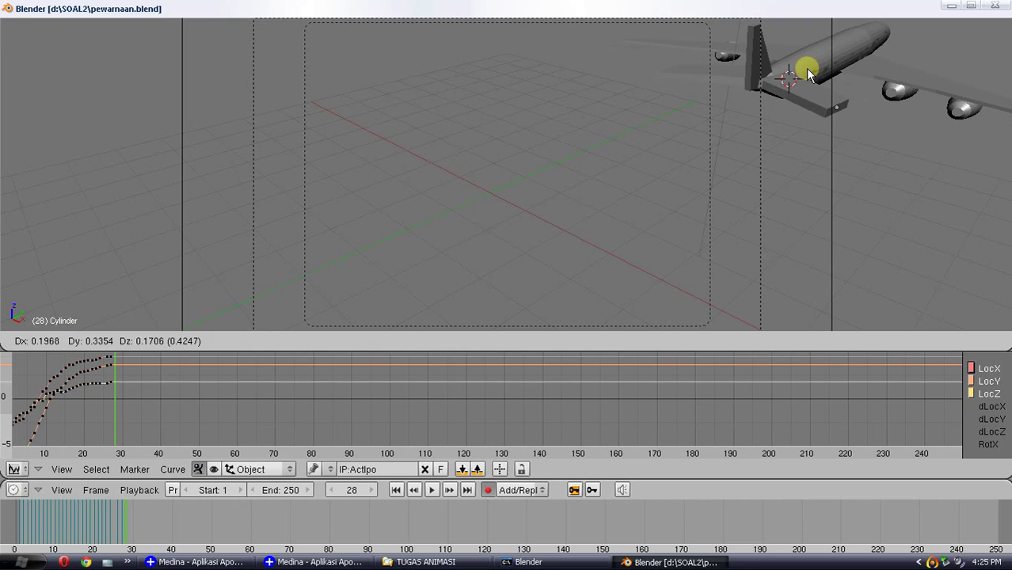
pyautogui.click(809, 73)
# Step: Continue the airplane's climb to the right at frames 29 and 30, placing its tail fin between the outer dashed border and solid edge
pyautogui.press('Right')
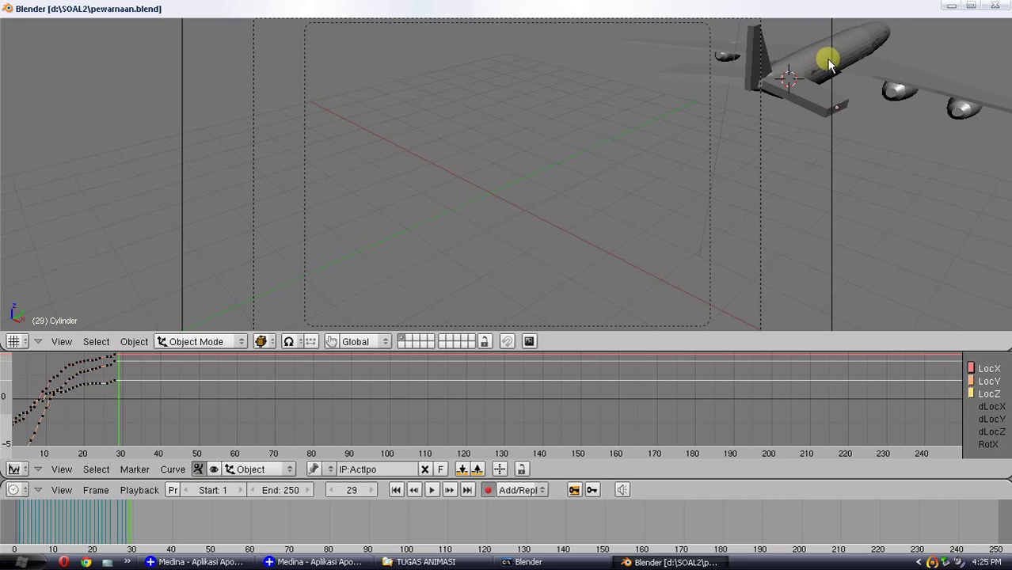
pyautogui.press('g')
pyautogui.click(828, 60)
pyautogui.press('Right')
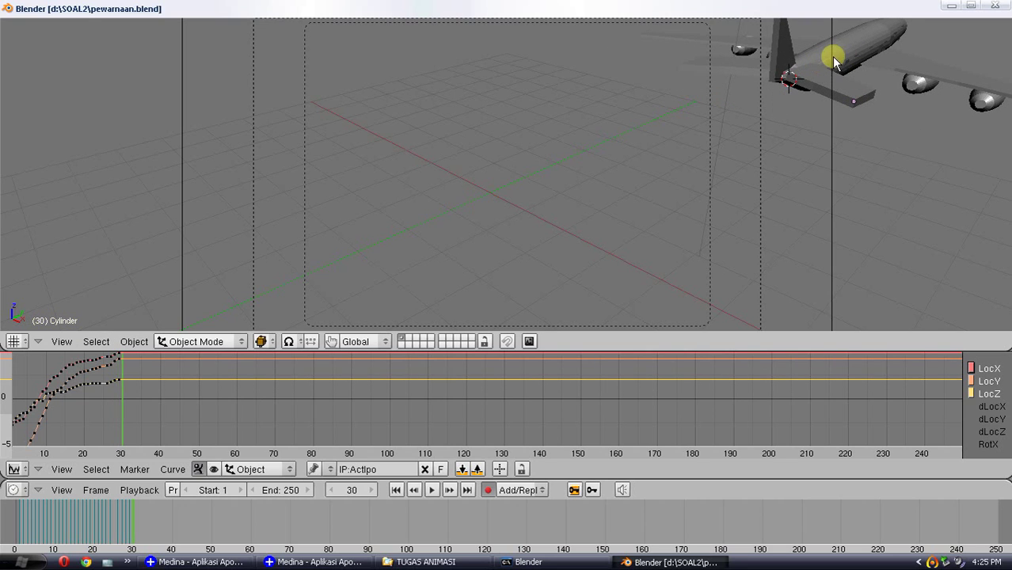
pyautogui.press('g')
pyautogui.click(846, 53)
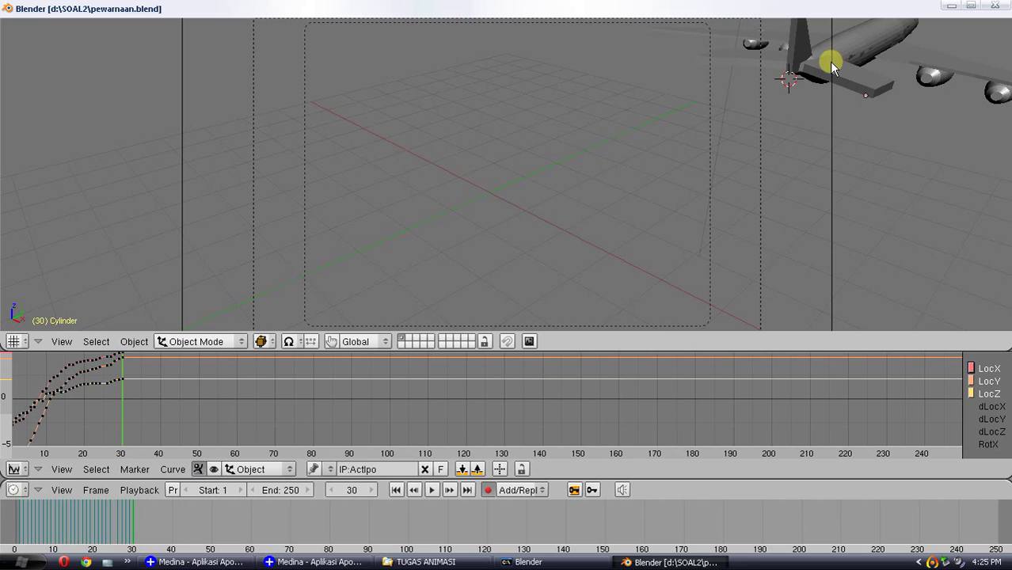
# Step: Move the airplane right at frame 31 until its tail fin is past the camera frame's solid right edge
pyautogui.press('Right')
pyautogui.press('g')
pyautogui.click(907, 57)
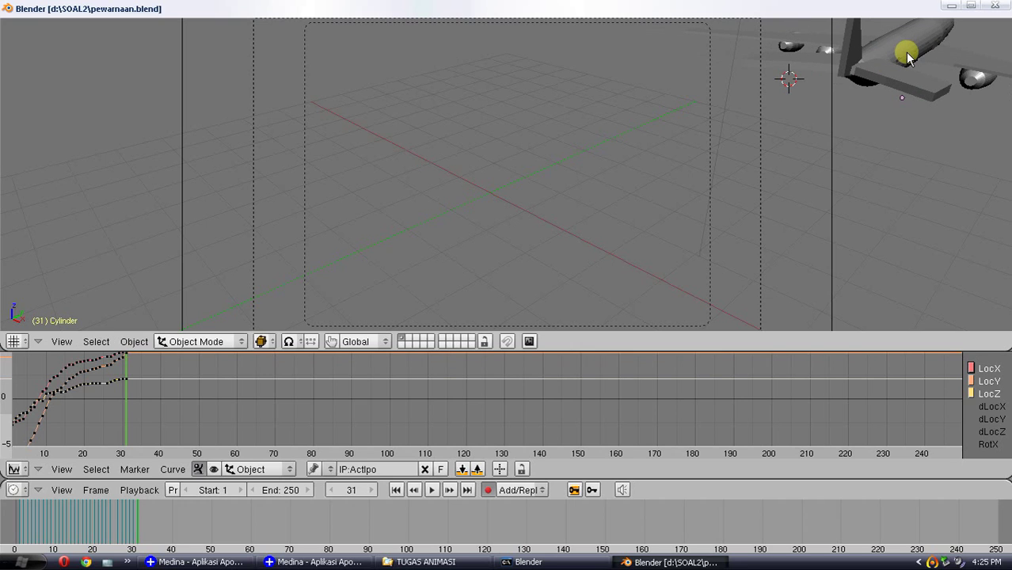
pyautogui.press('g')
pyautogui.click(903, 53)
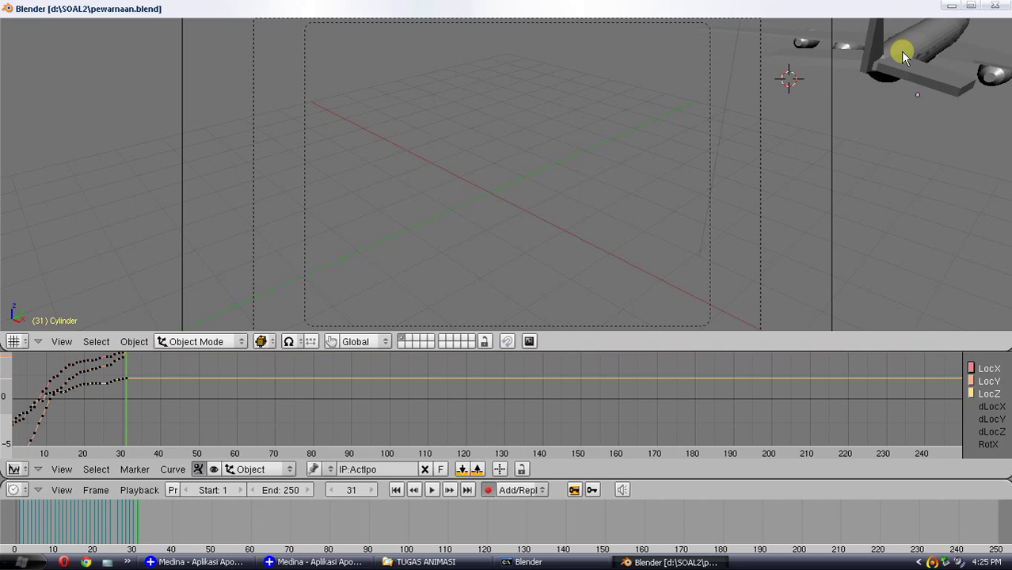
# Step: Move the airplane up and right at frame 32, and ease it slightly back down and left
pyautogui.press('Right')
pyautogui.press('g')
pyautogui.click(919, 54)
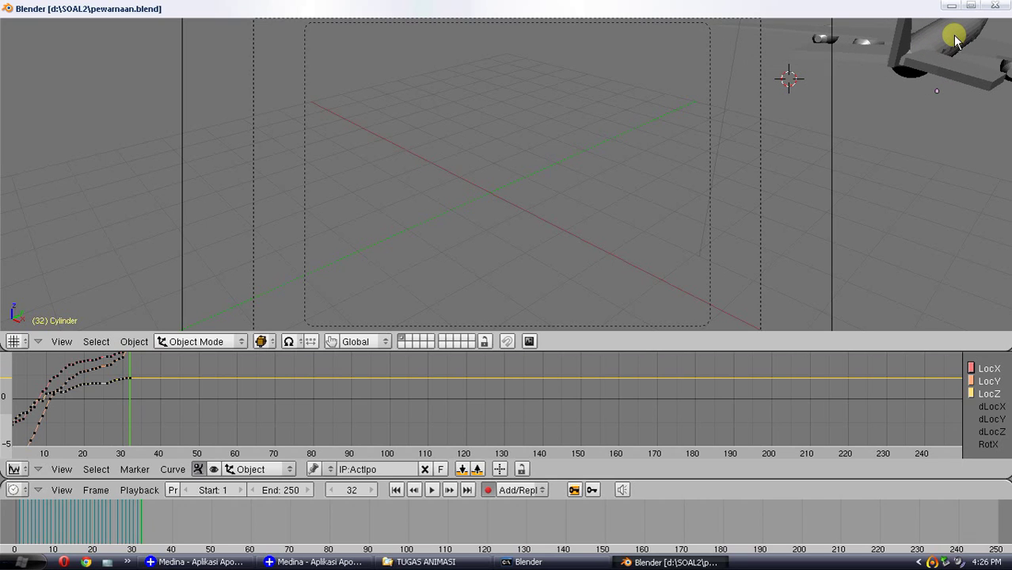
pyautogui.press('g')
pyautogui.click(931, 46)
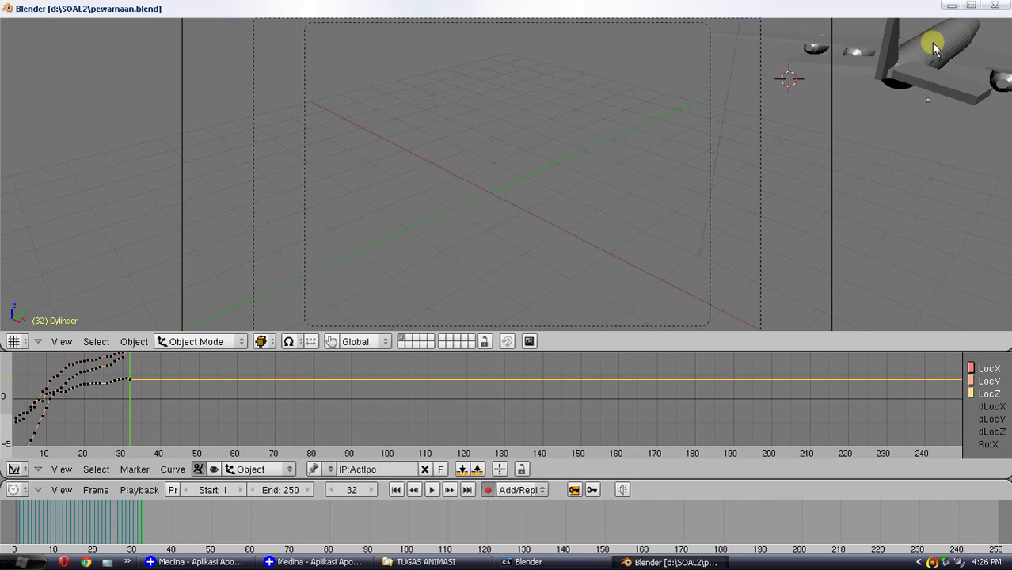
# Step: Move the airplane up and right at frames 33 and 34 until only its tail and one wing's engines remain in the viewport
pyautogui.press('Right')
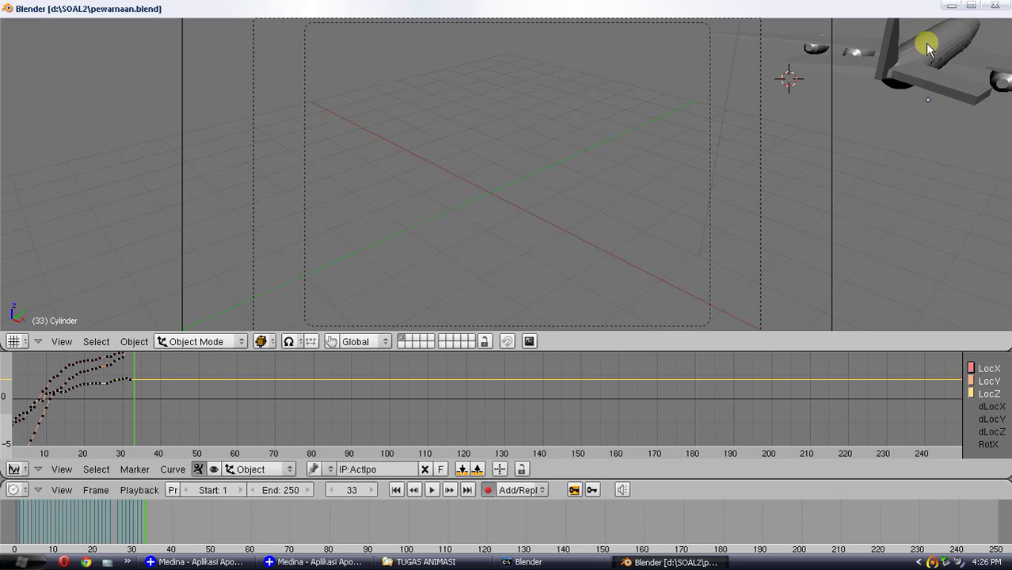
pyautogui.press('g')
pyautogui.click(948, 32)
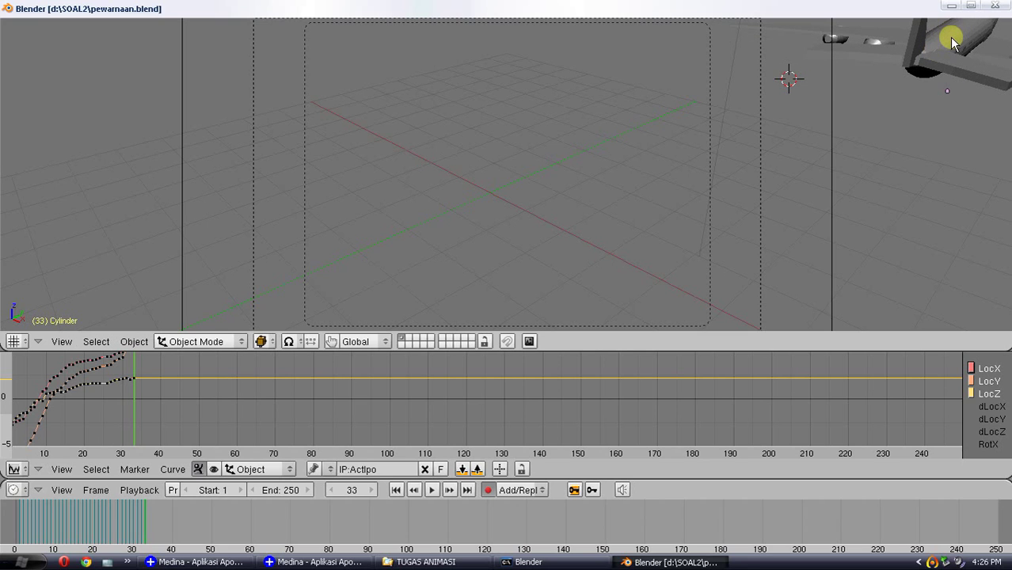
pyautogui.press('g')
pyautogui.click(955, 44)
pyautogui.press('Right')
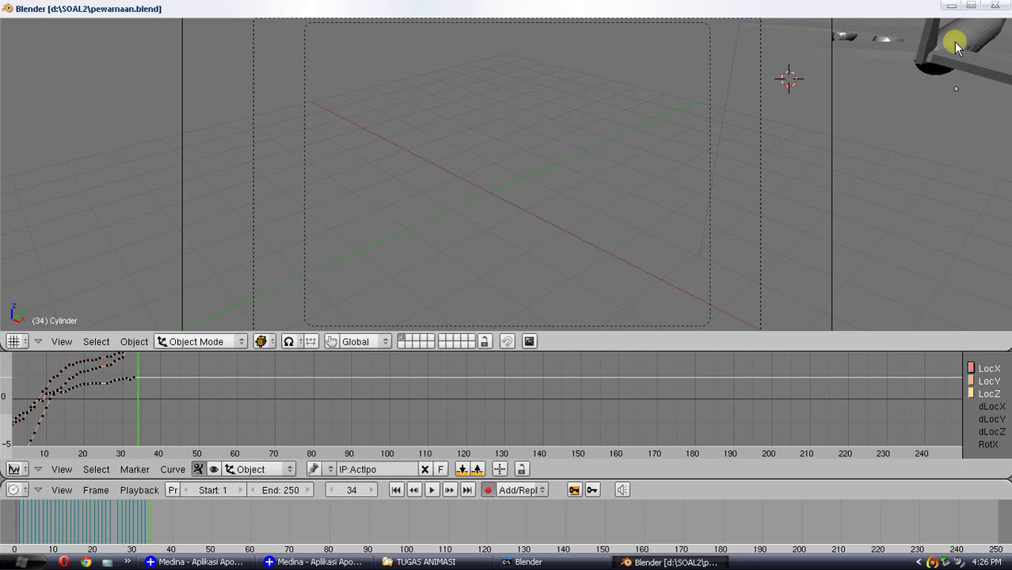
pyautogui.press('g')
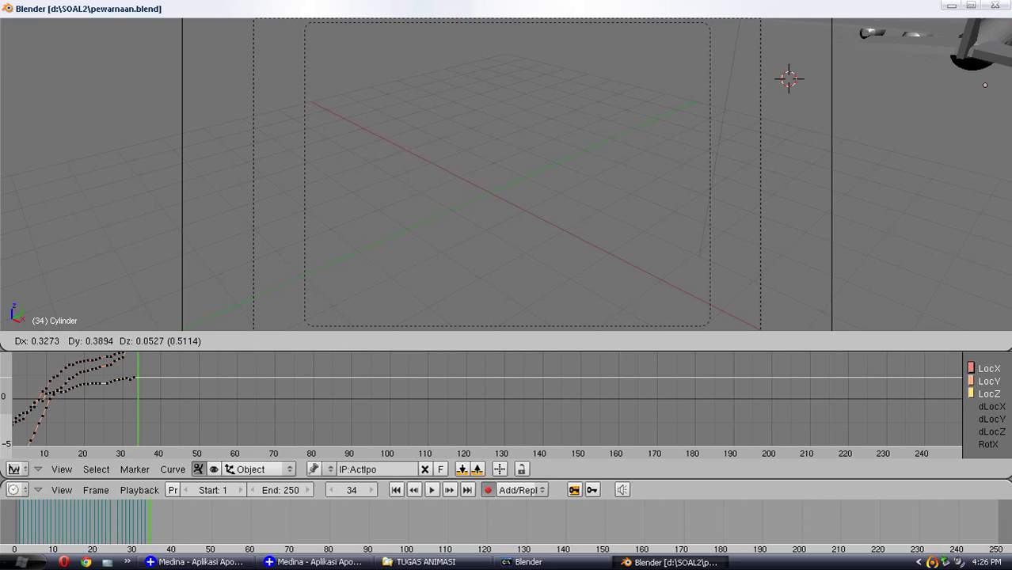
pyautogui.click(984, 50)
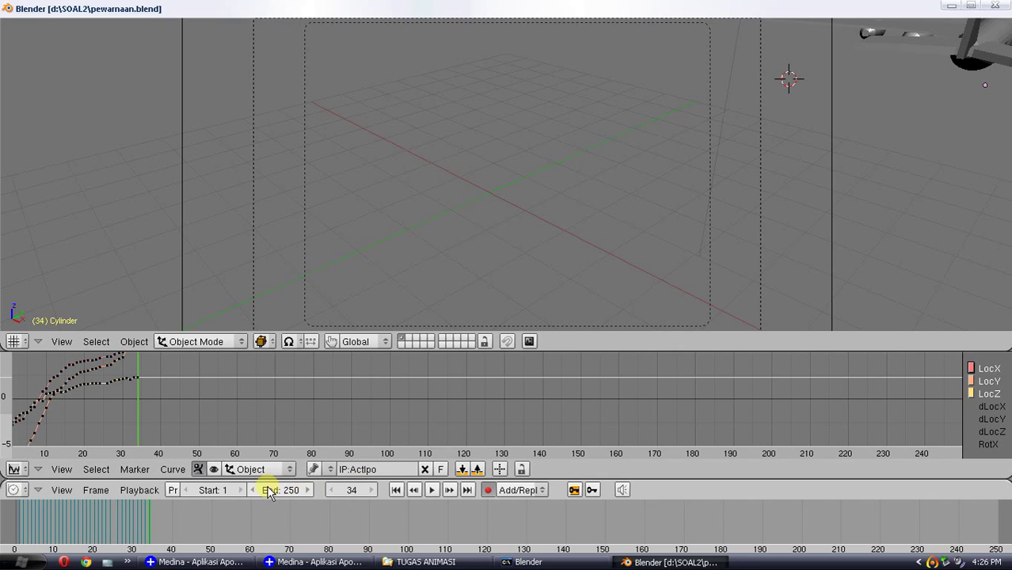
# Step: Set the animation's end frame to 50 and play the flight animation
pyautogui.click(294, 491)
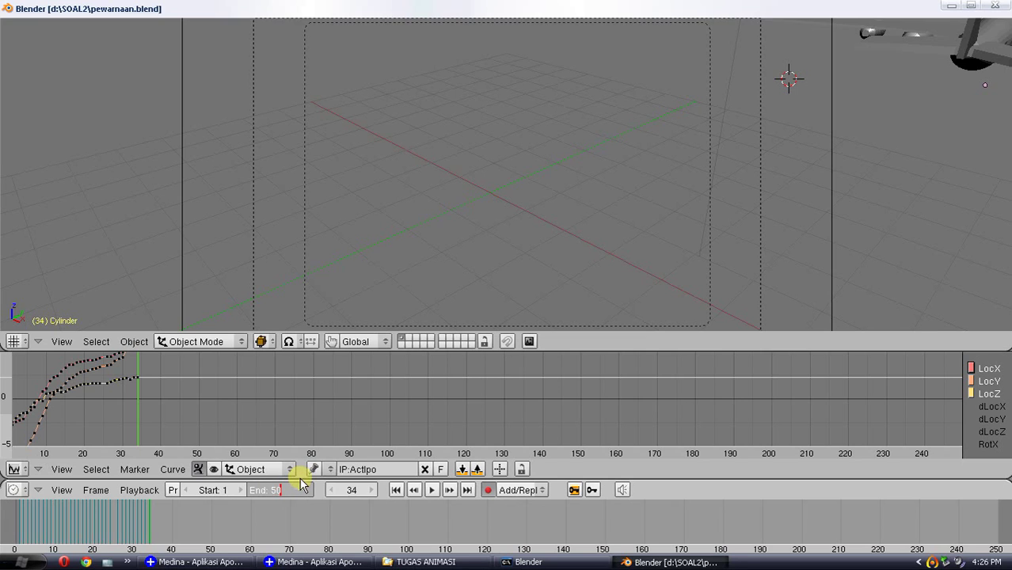
pyautogui.write('50')
pyautogui.press('Return')
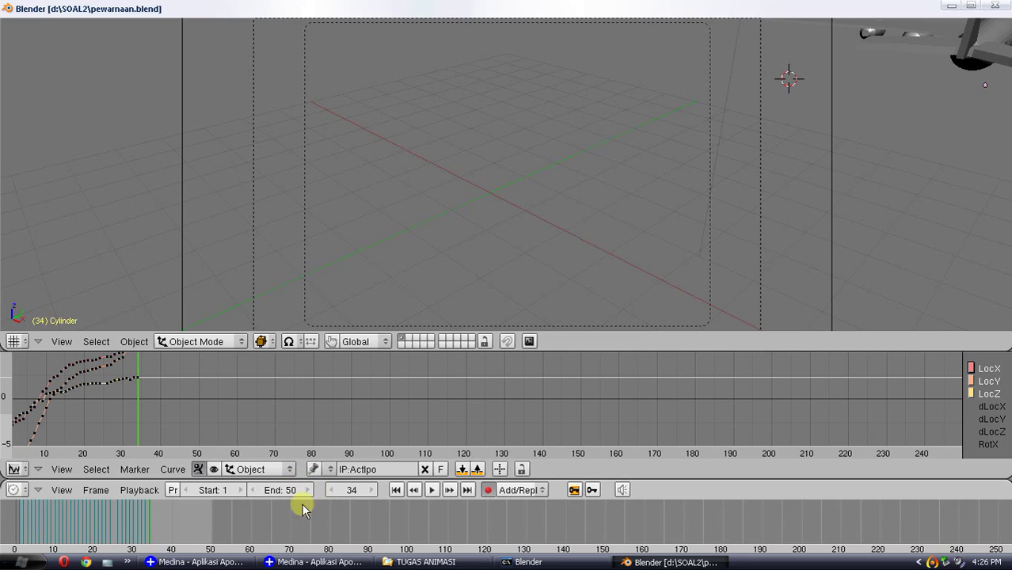
pyautogui.click(432, 491)
pyautogui.click(434, 490)
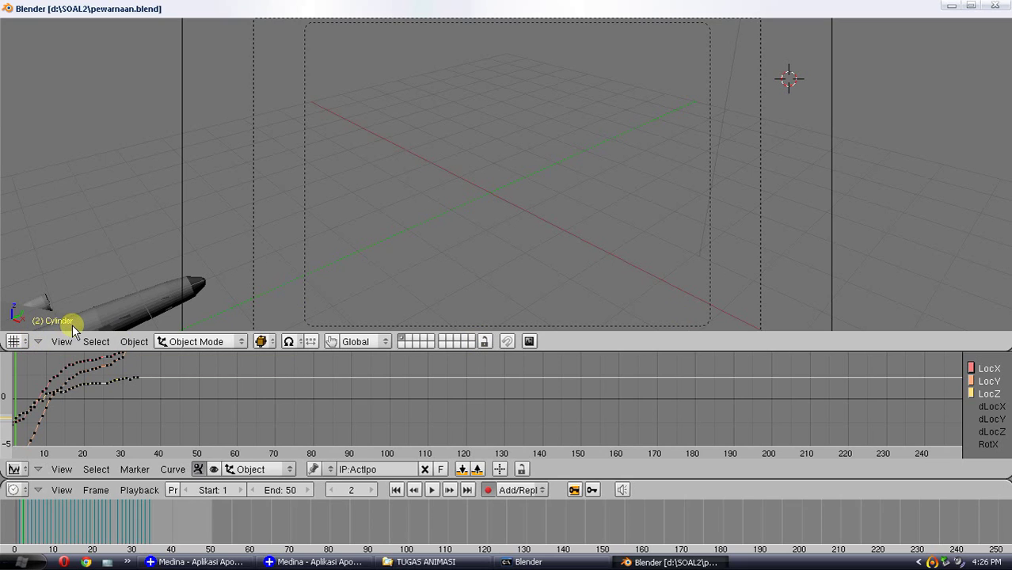
pyautogui.click(26, 345)
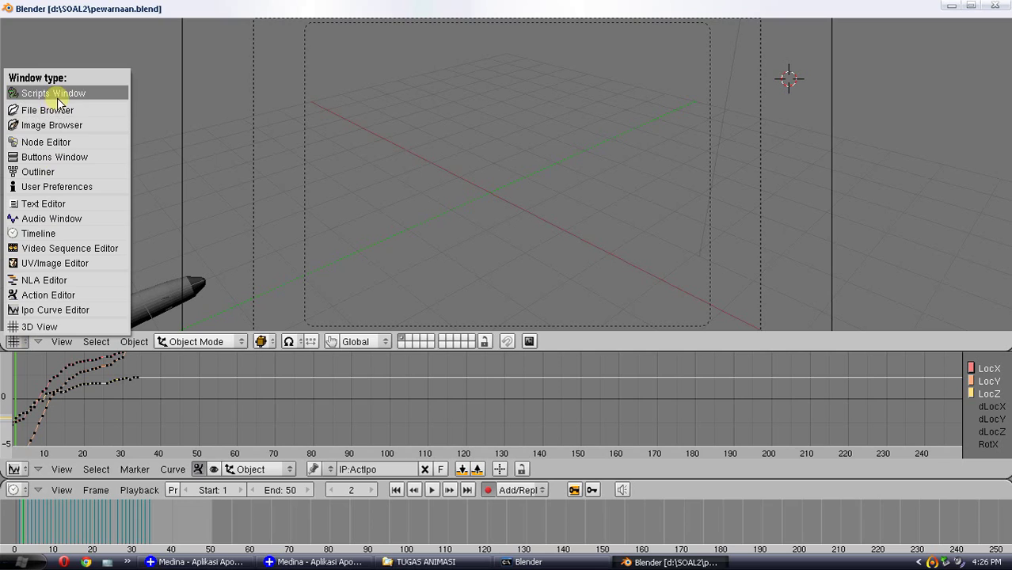
pyautogui.click(44, 327)
pyautogui.click(27, 339)
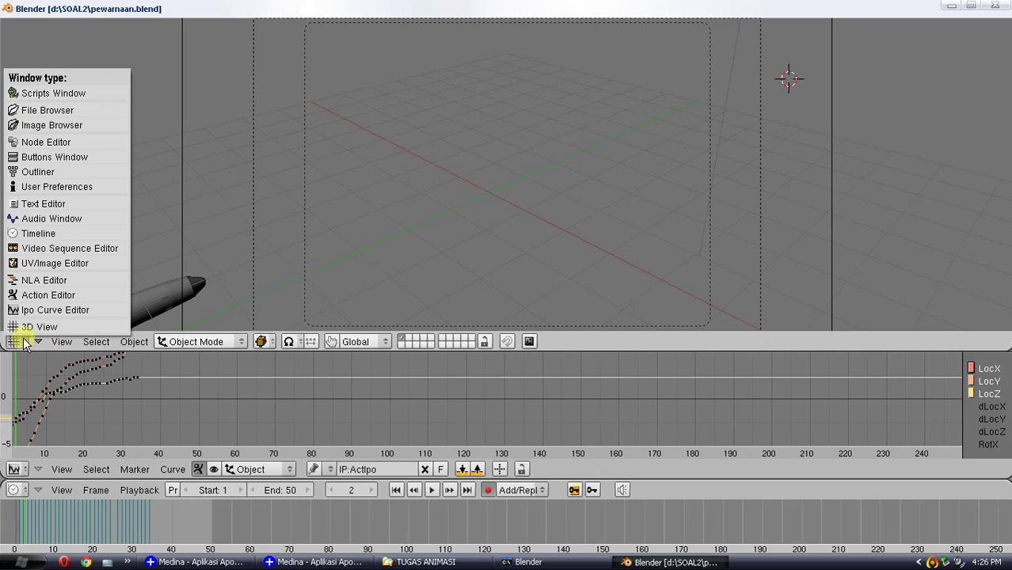
pyautogui.click(27, 329)
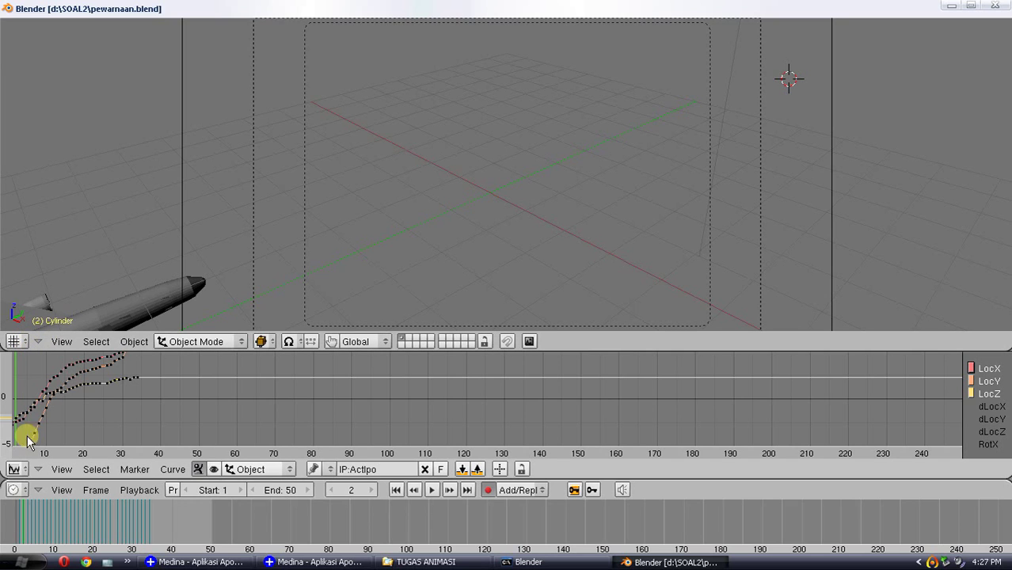
# Step: Change the Ipo Curve Editor area to a 3D View and the Timeline area to User Preferences
pyautogui.click(27, 474)
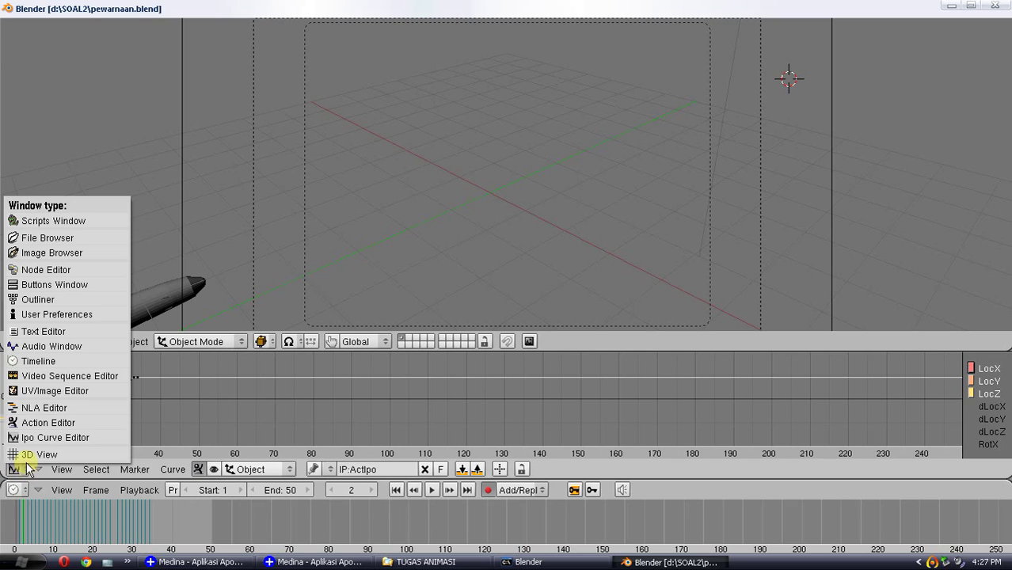
pyautogui.click(29, 454)
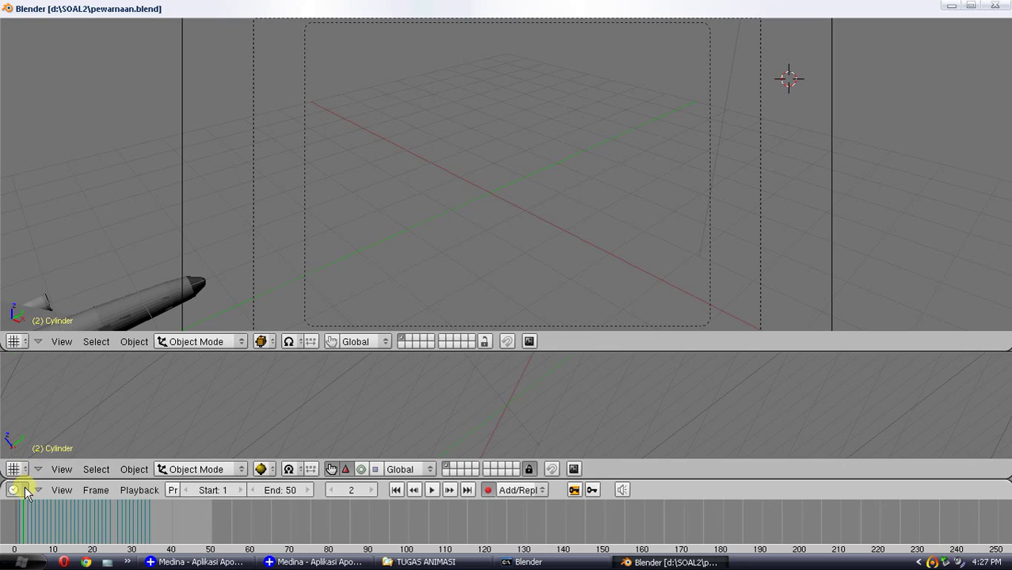
pyautogui.click(24, 492)
pyautogui.click(37, 336)
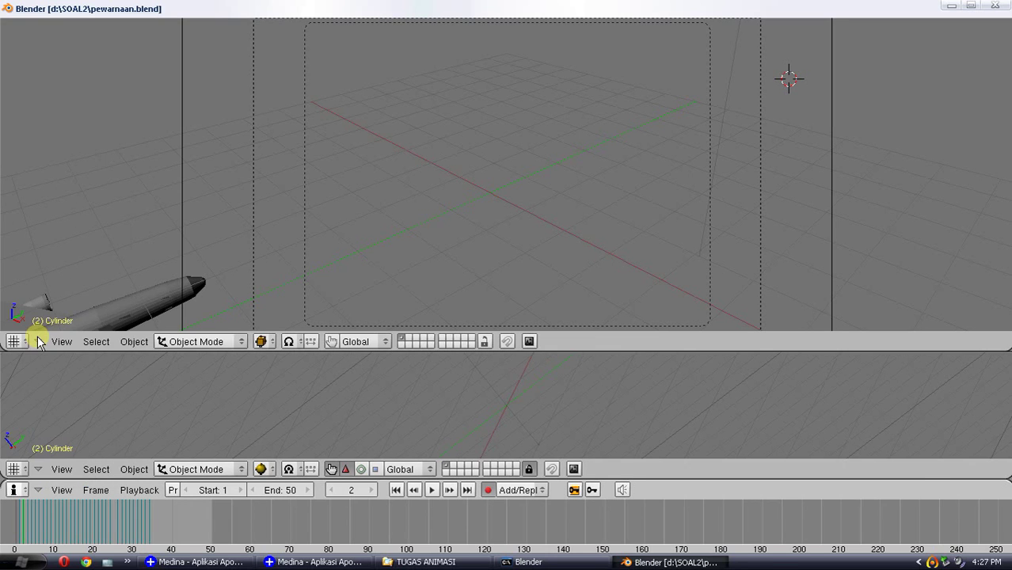
# Step: Save the scene as a new file named animasi in d:\SOAL2\
pyautogui.click(60, 489)
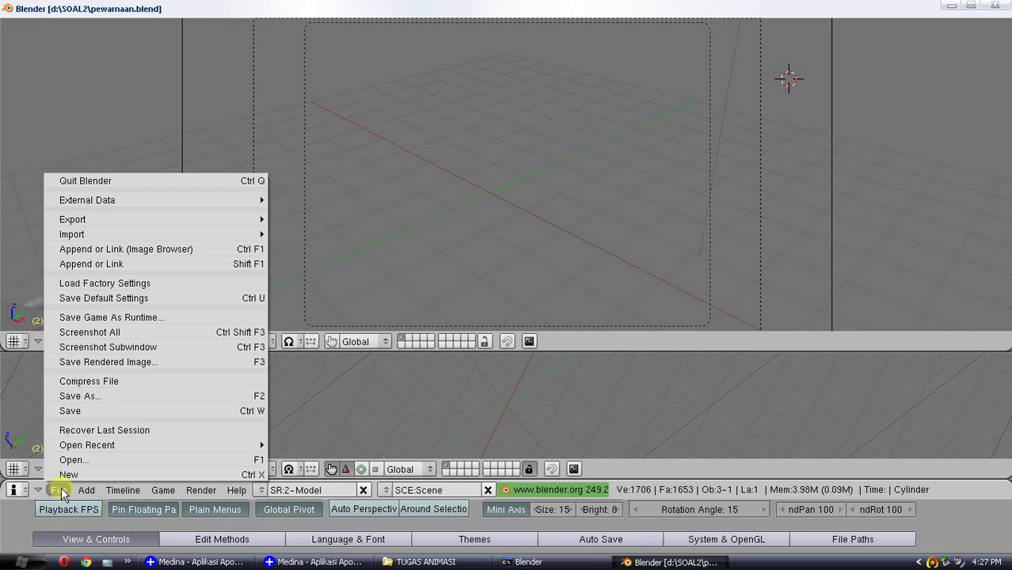
pyautogui.click(100, 396)
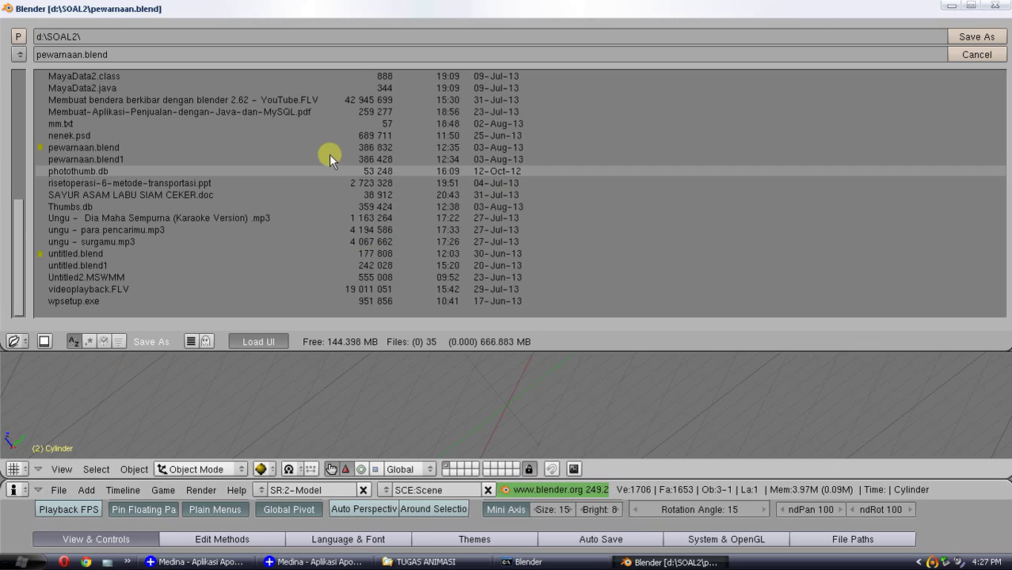
pyautogui.click(77, 61)
pyautogui.click(73, 58)
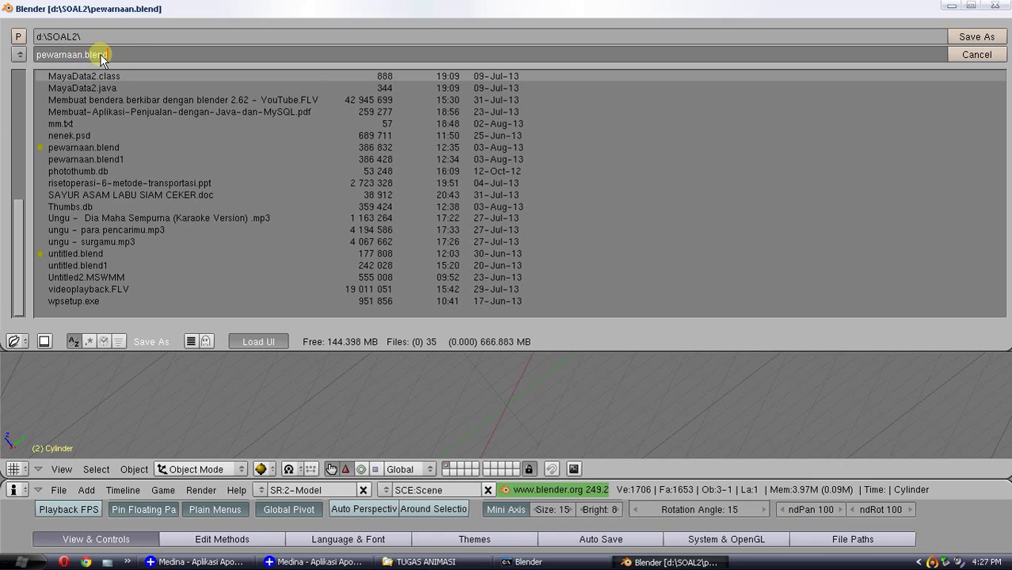
pyautogui.hotkey('ctrl', 'a')
pyautogui.write('a')
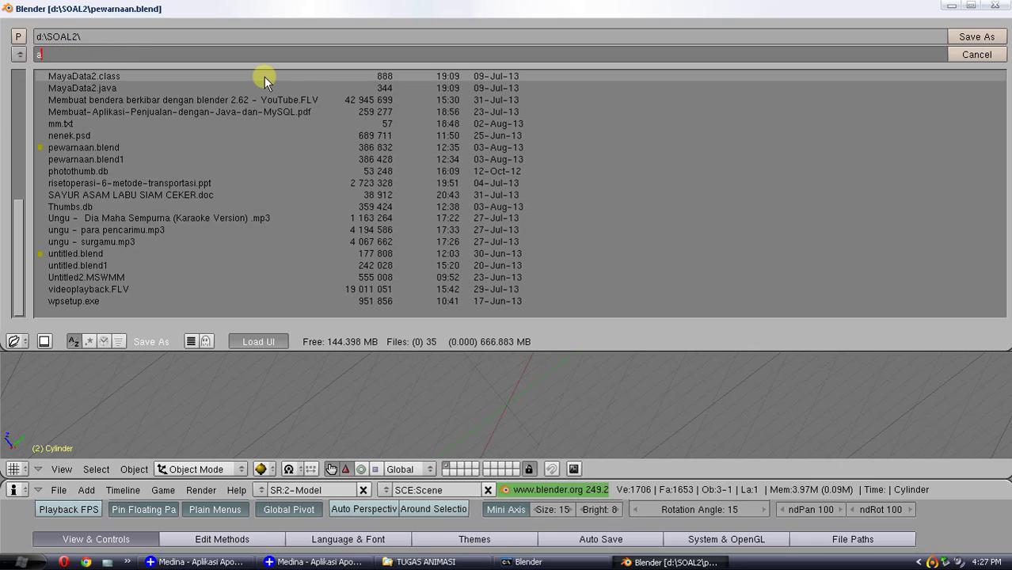
pyautogui.write('nimasi')
pyautogui.click(974, 37)
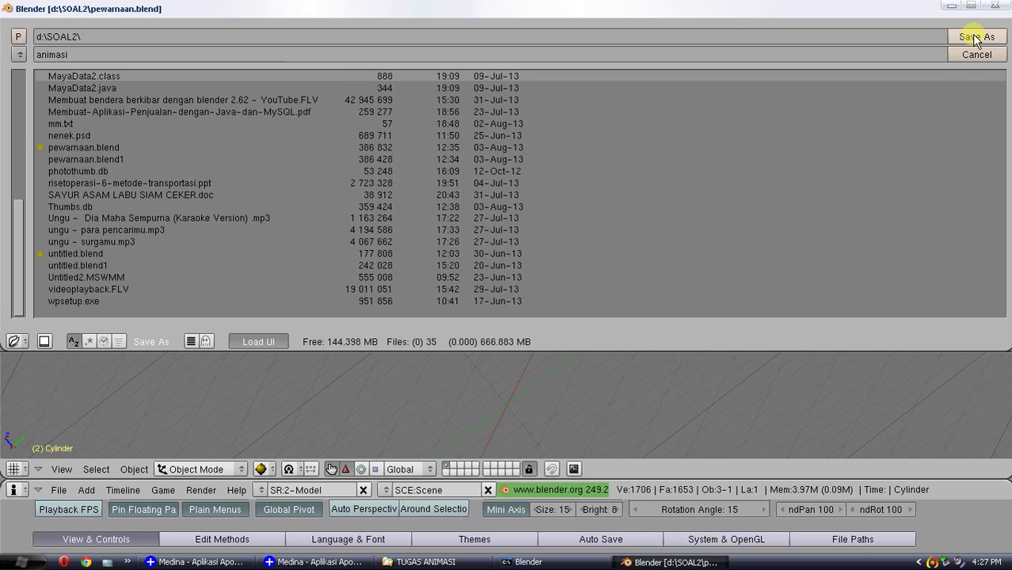
pyautogui.click(974, 37)
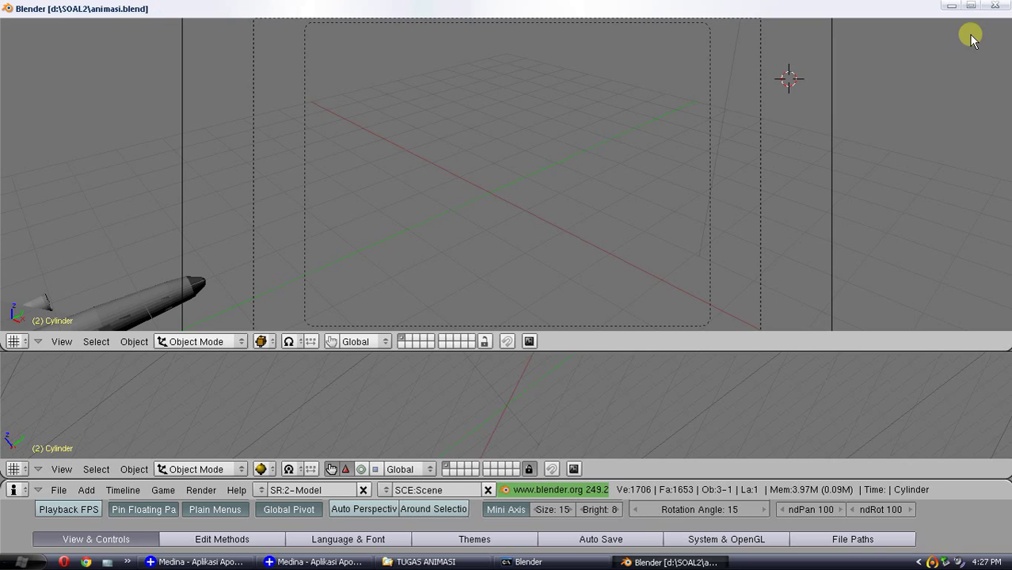